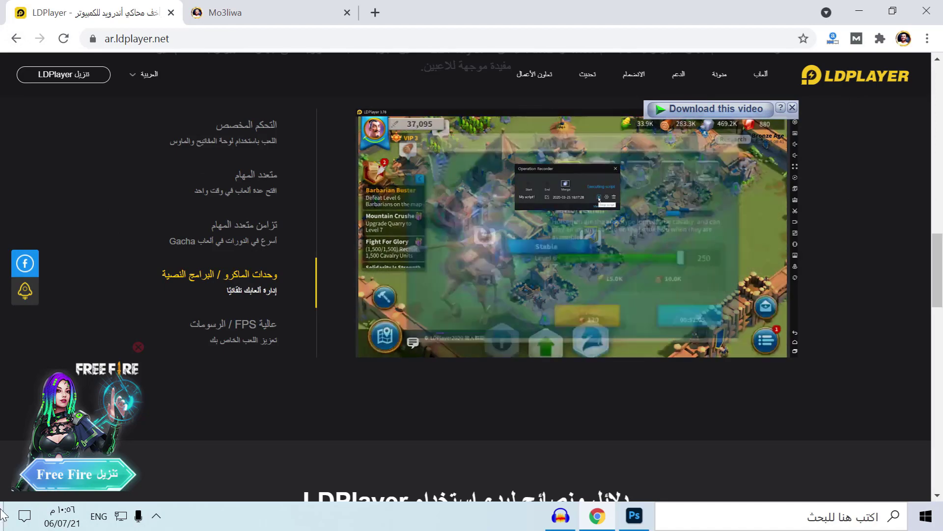
Scroll the LDPlayer page down to the footer and back up
scroll(156, 335, down, 10)
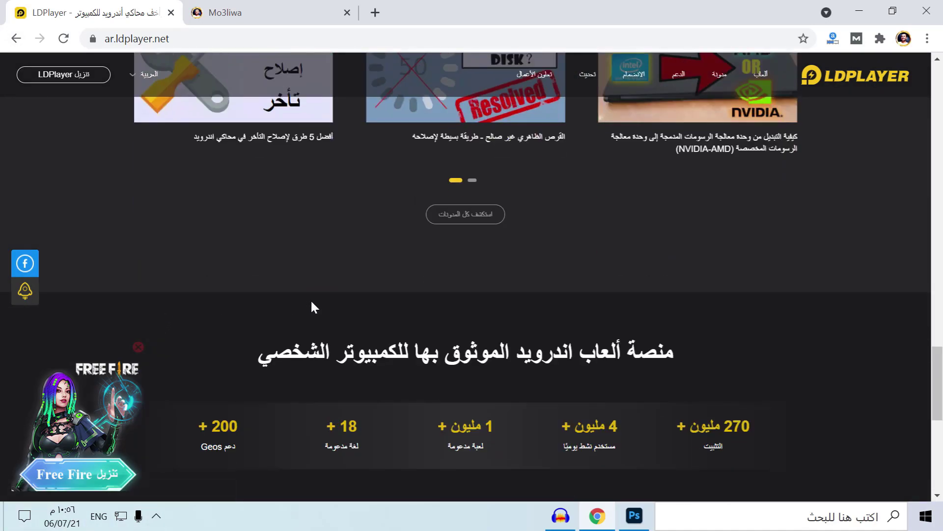
scroll(573, 263, down, 8)
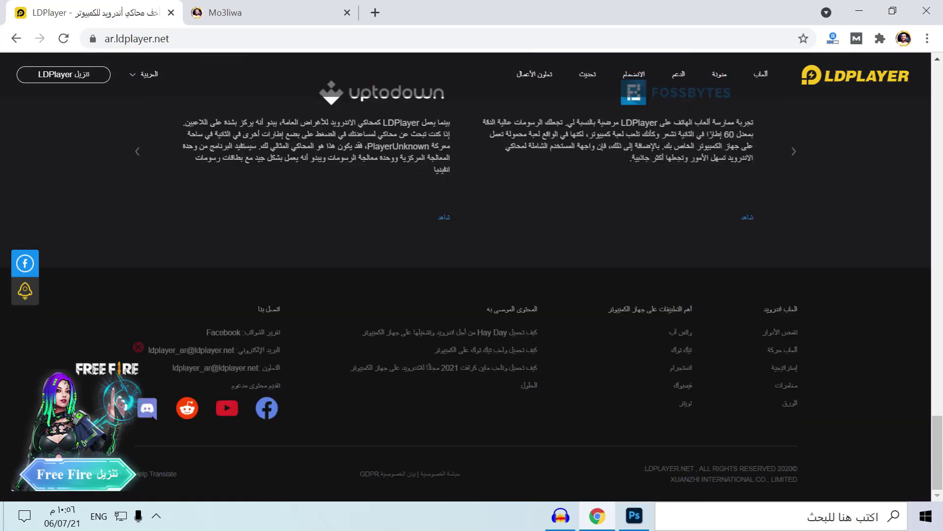
scroll(573, 262, up, 20)
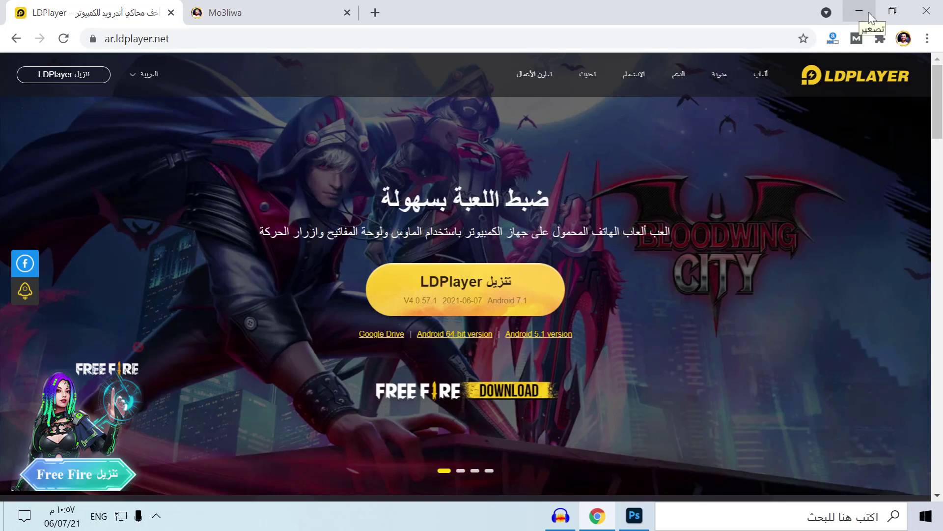
Switch the homepage banner to its second slide and back to the first, then minimize Chrome
click(460, 471)
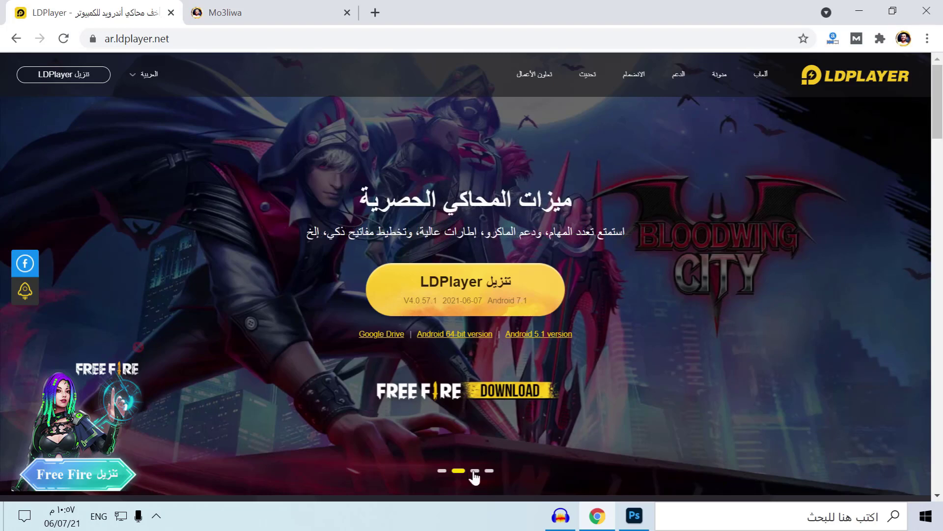
scroll(486, 471, down, 6)
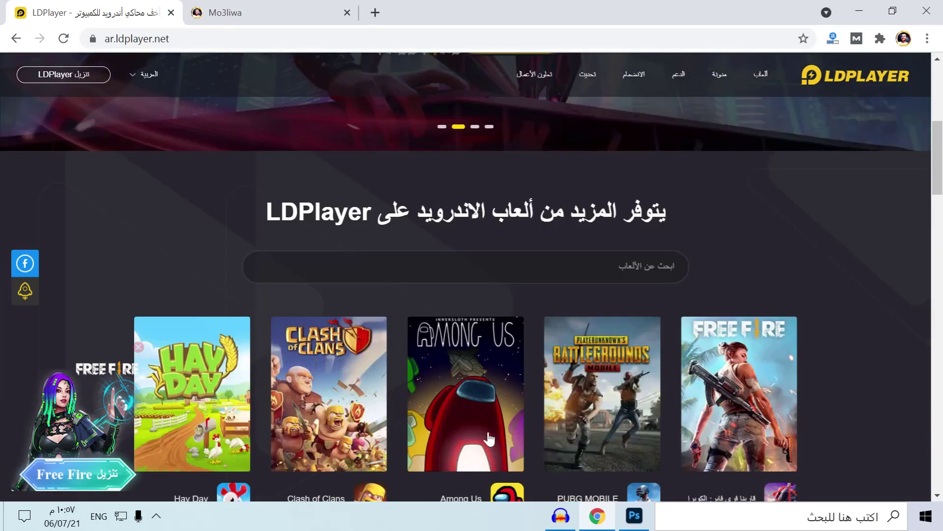
scroll(491, 230, up, 3)
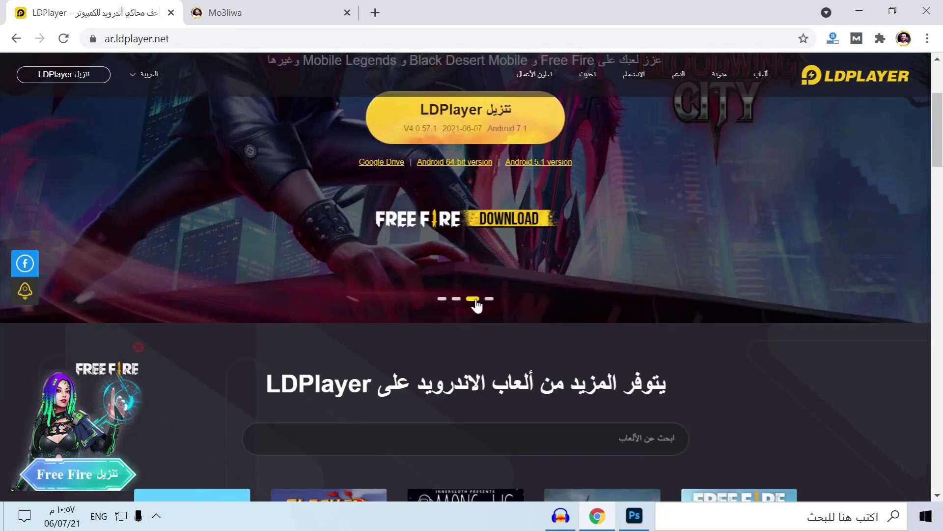
scroll(480, 305, up, 3)
click(442, 472)
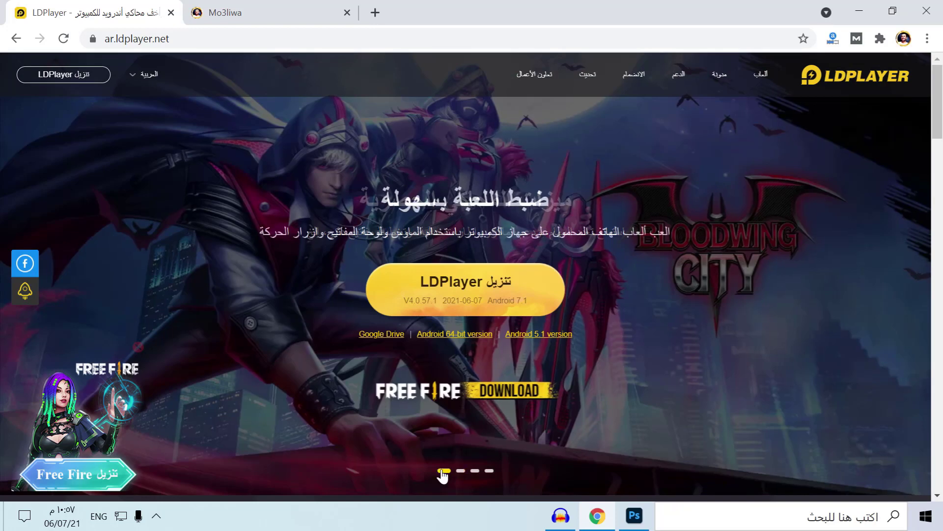
click(859, 7)
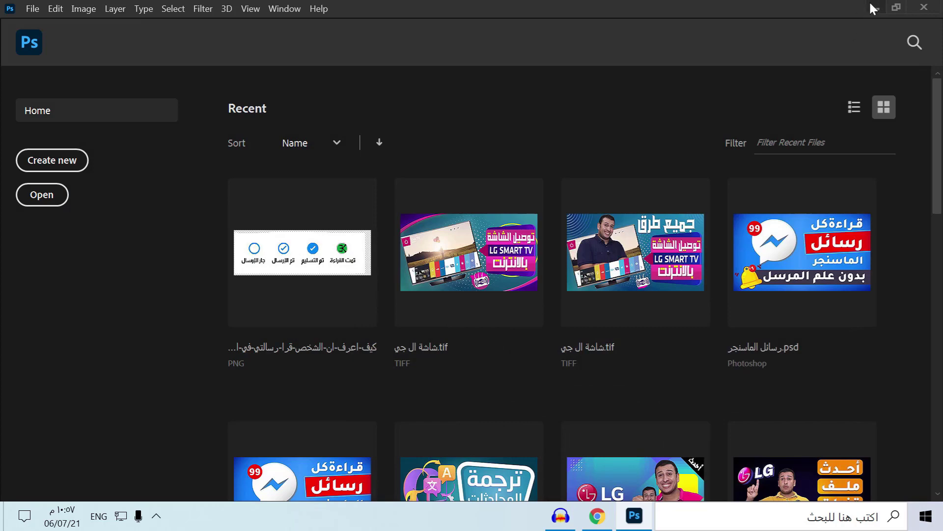
Run the LDPlayer installer with administrator permission, keeping Arabic as its language
click(870, 7)
key(Return)
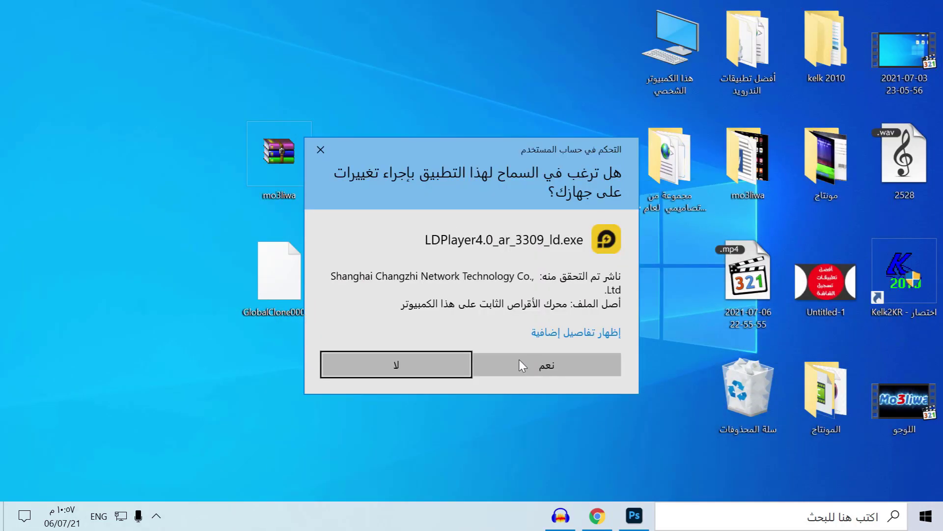
click(535, 370)
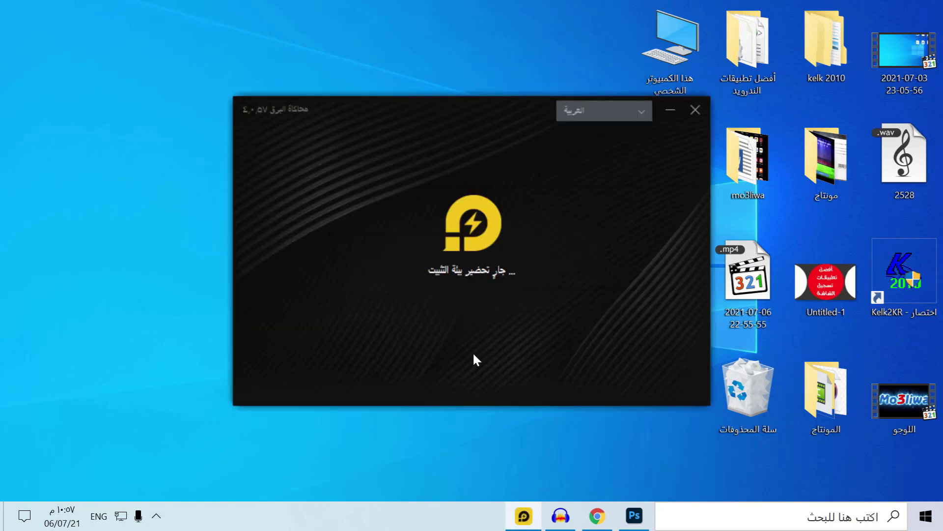
click(584, 109)
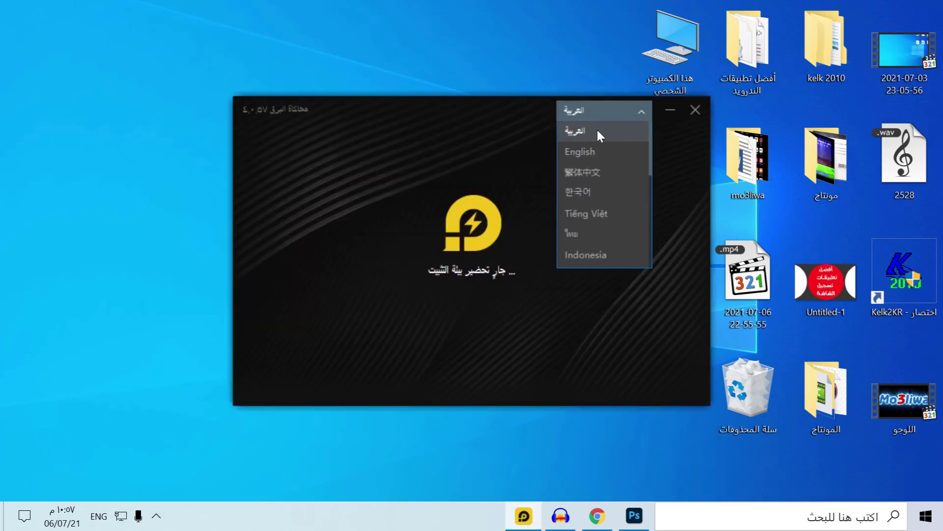
click(597, 129)
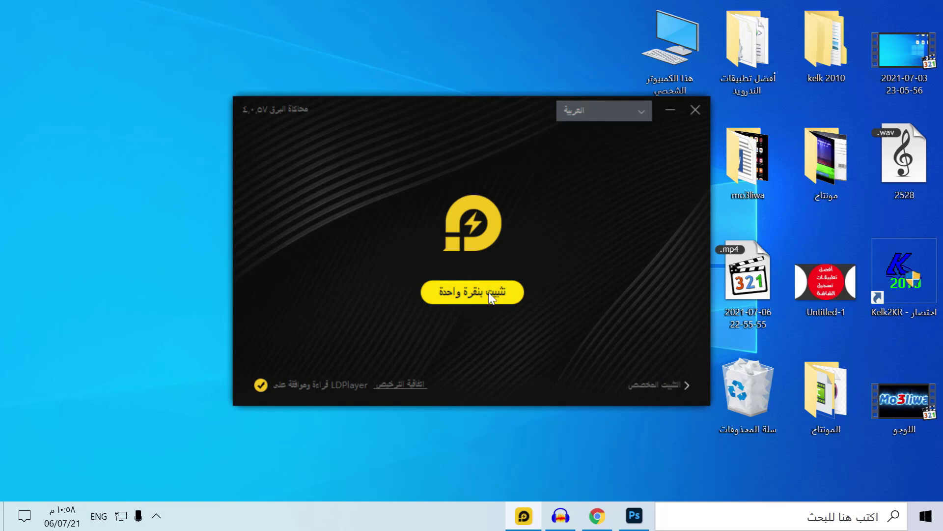
Under custom install, change the install folder from E:\LDPlayer\LDPlayer4.0 to an LDPlayer folder on drive C
click(676, 389)
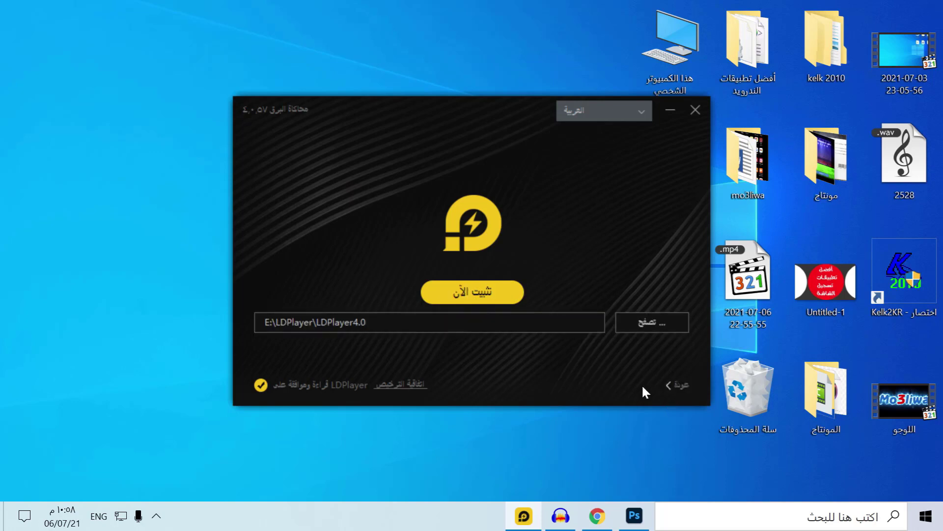
click(653, 324)
scroll(467, 265, down, 2)
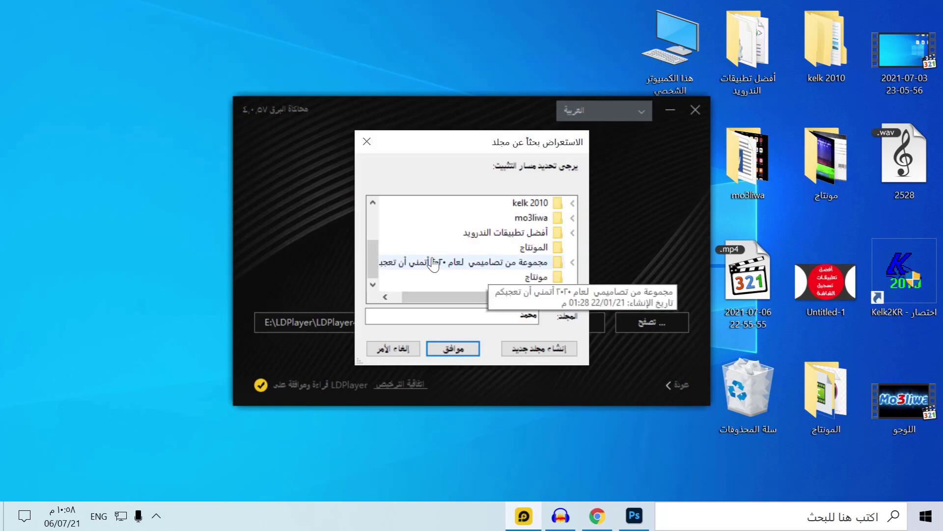
scroll(435, 274, up, 2)
scroll(411, 283, down, 2)
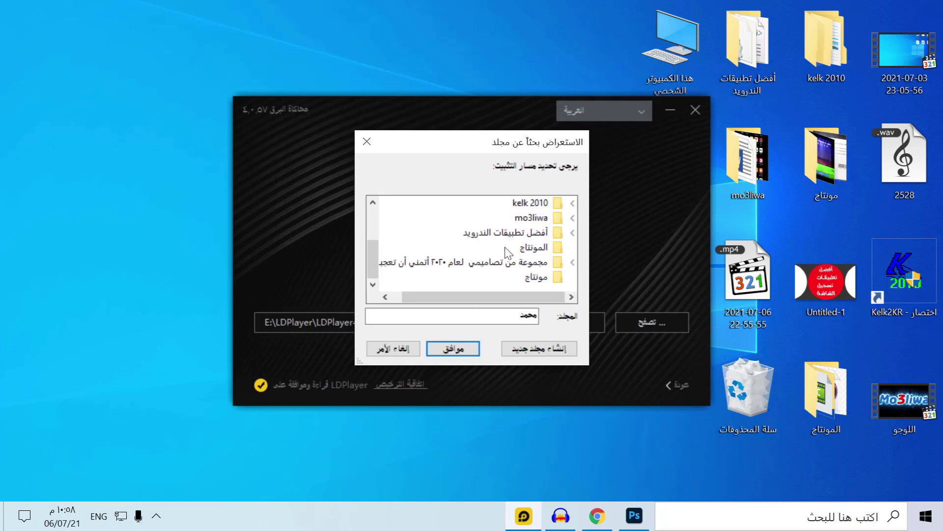
click(457, 350)
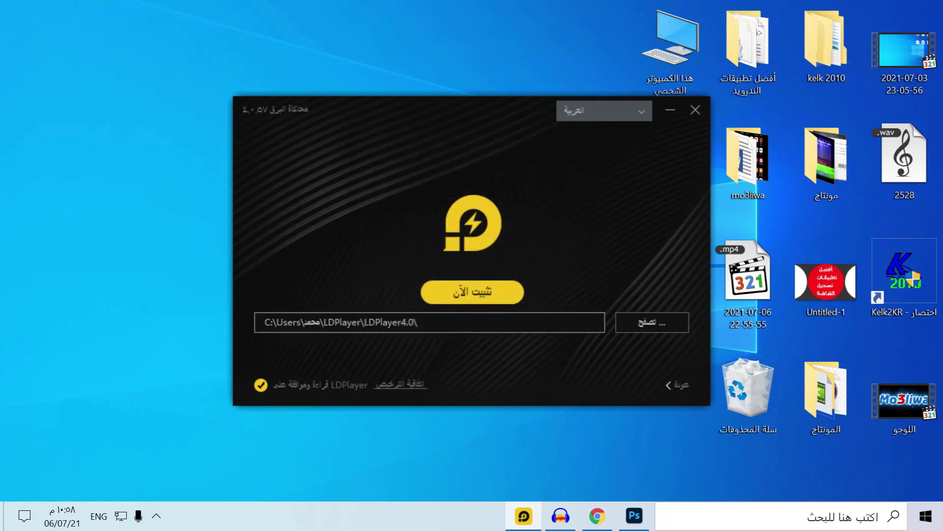
Install LDPlayer, then close the success tab and the Chrome window
click(461, 293)
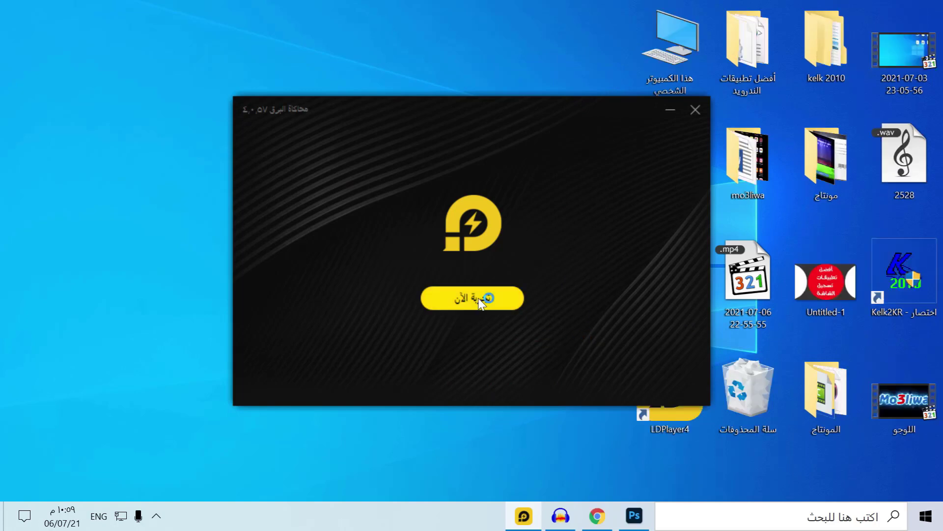
click(472, 297)
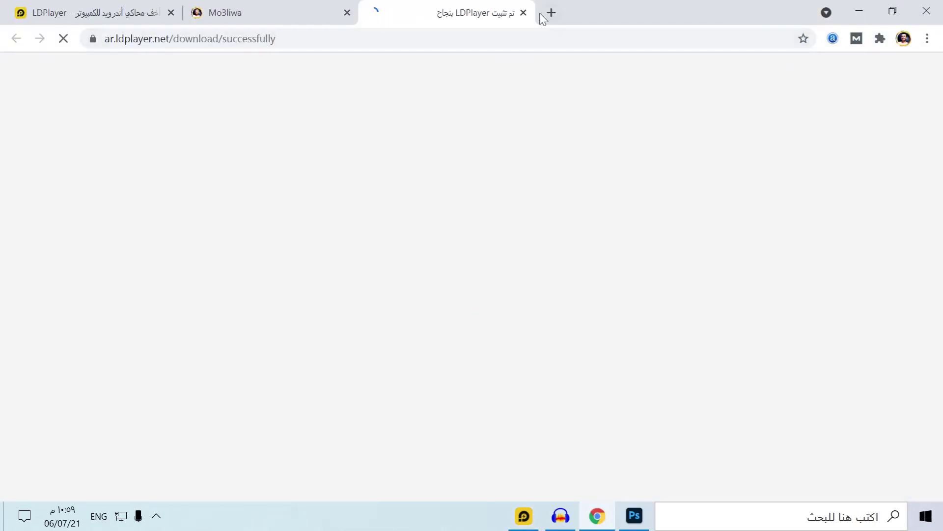
click(523, 14)
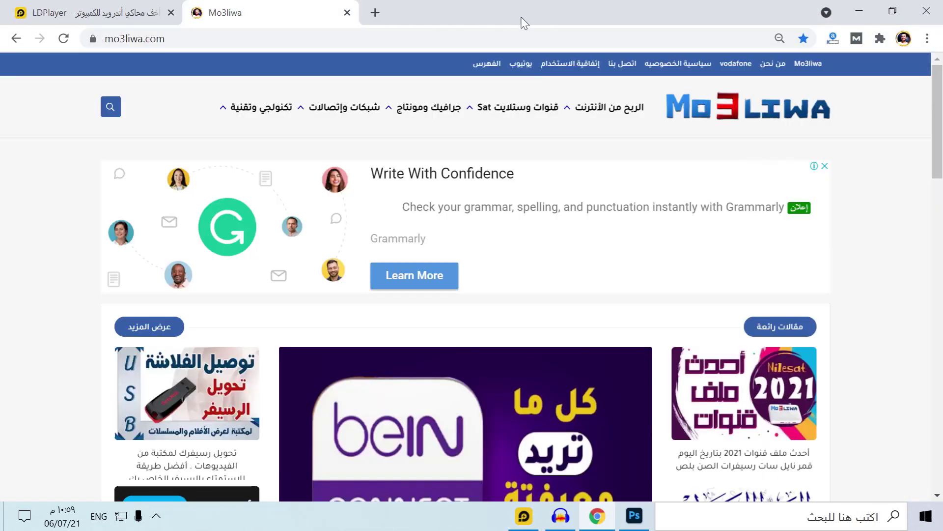
click(932, 6)
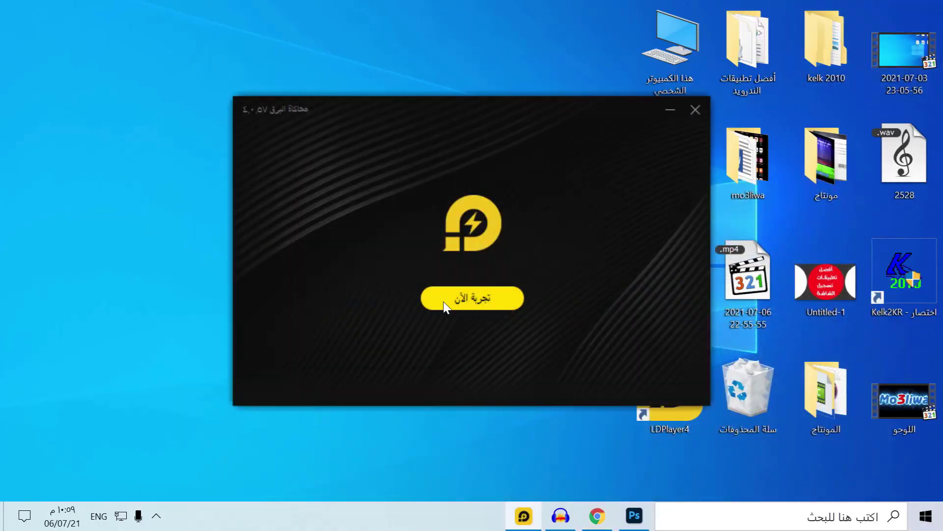
Launch LDPlayer and allow its firewall access on both private and public networks
click(444, 302)
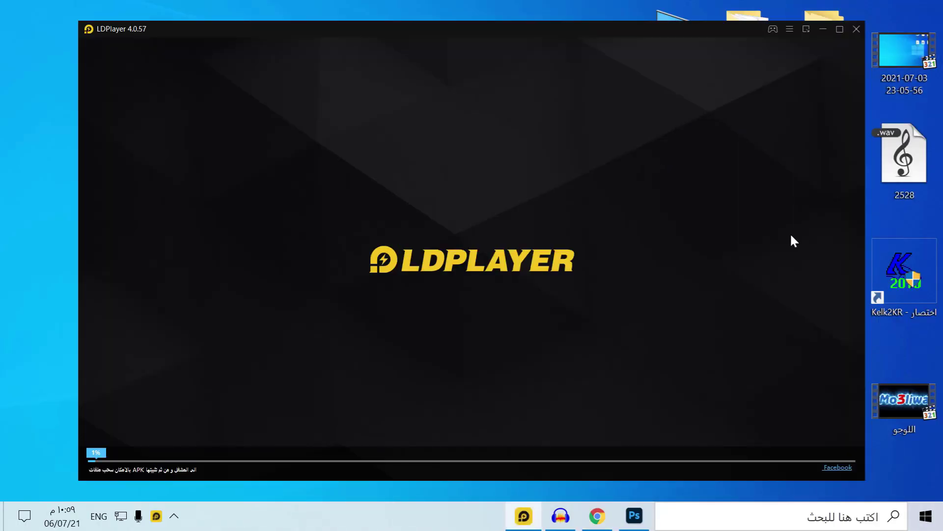
click(823, 27)
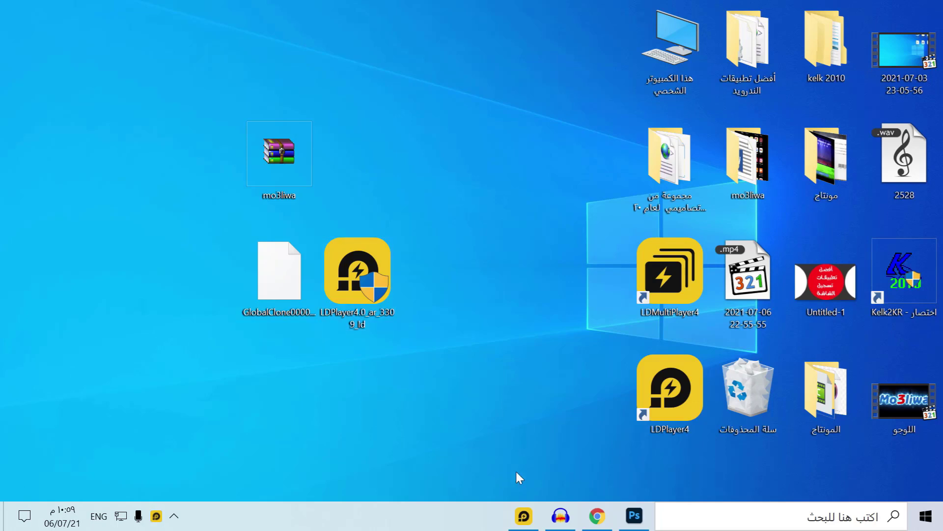
click(530, 518)
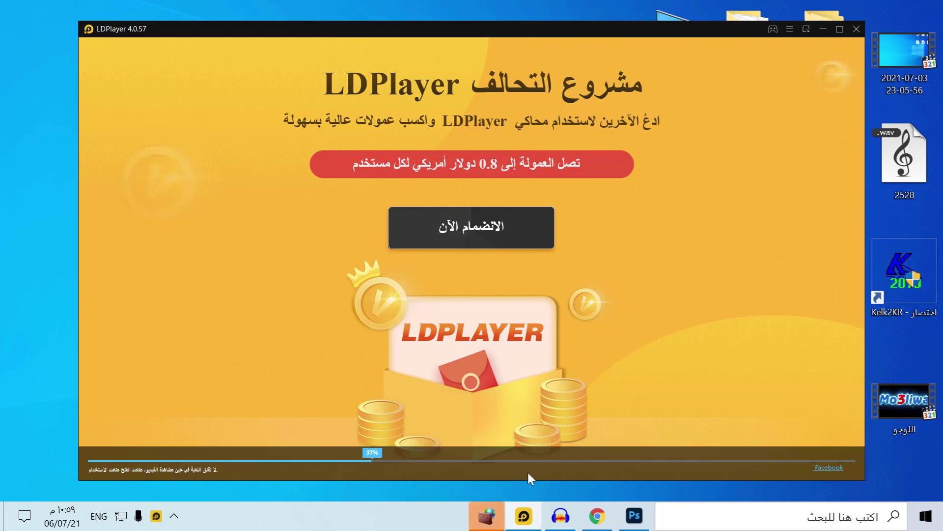
click(497, 516)
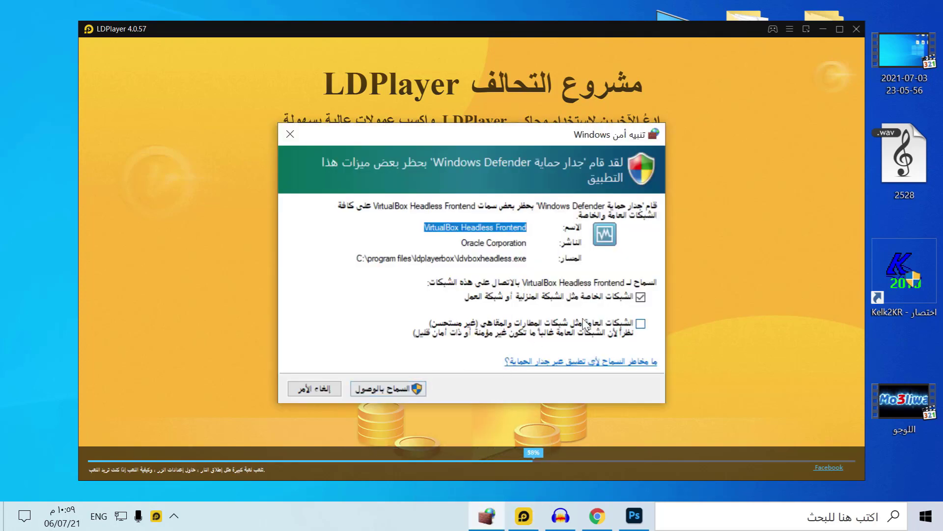
click(621, 334)
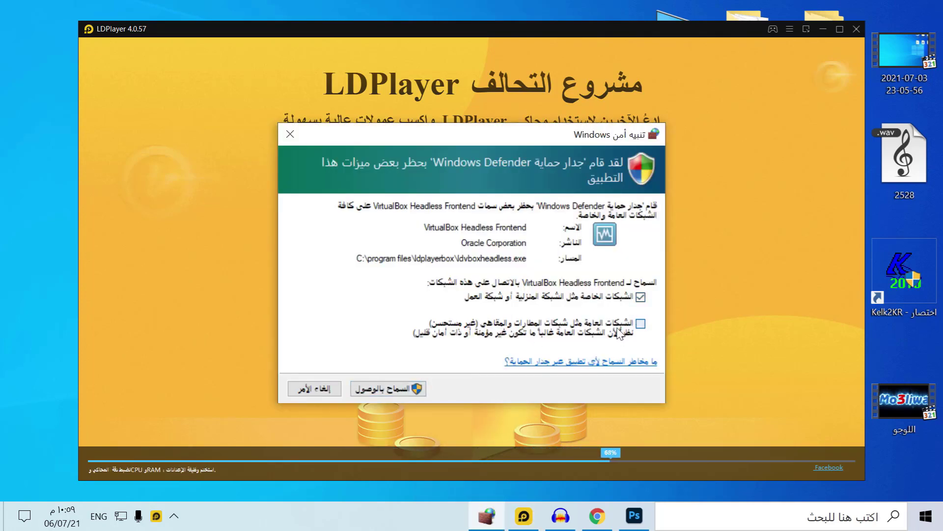
click(389, 389)
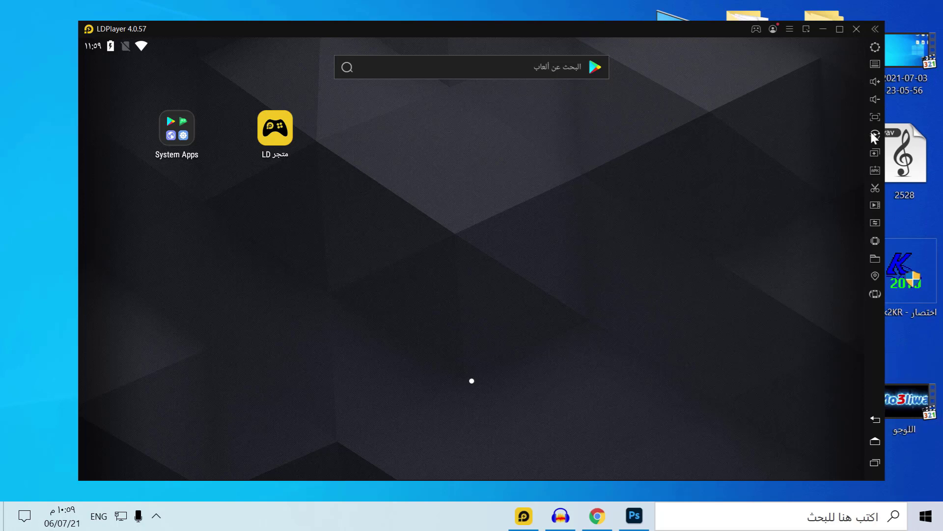
In emulator settings, set the resolution to the phone preset 1080x1920
click(876, 48)
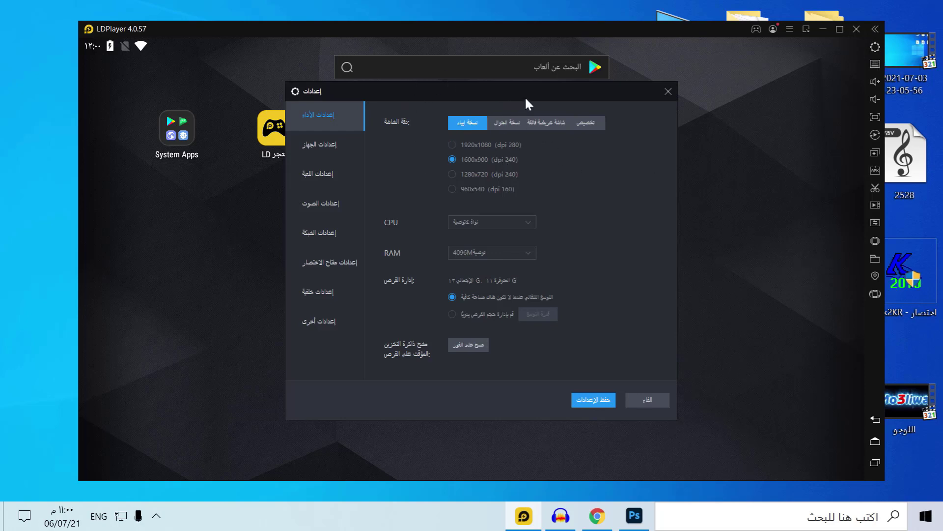
click(514, 124)
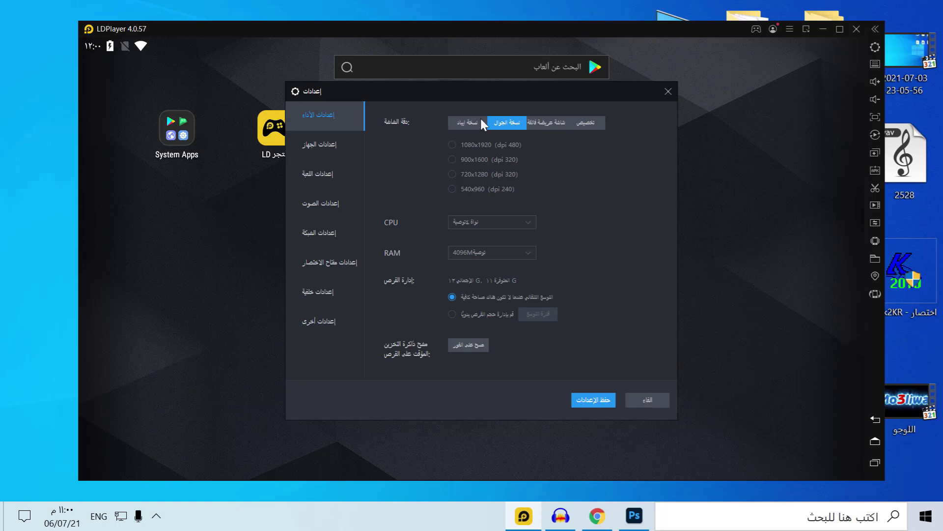
click(556, 123)
click(589, 124)
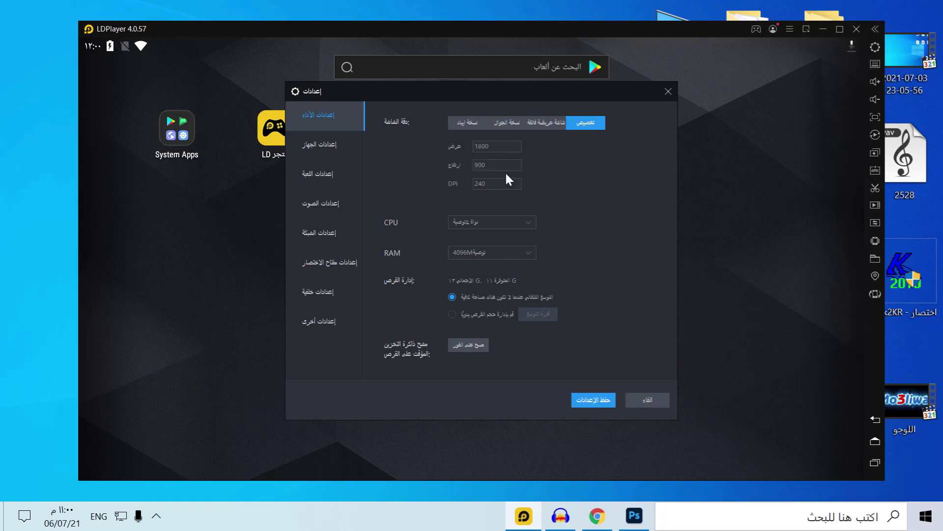
click(470, 124)
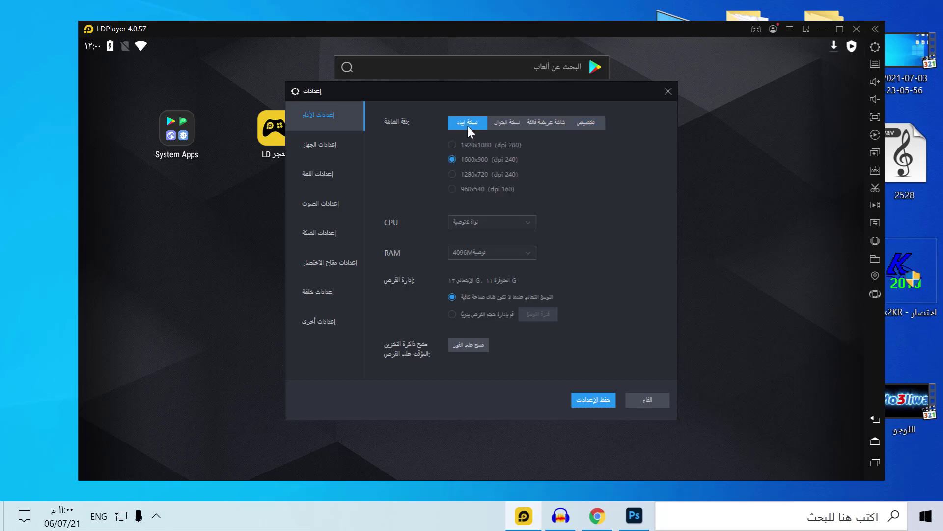
click(512, 122)
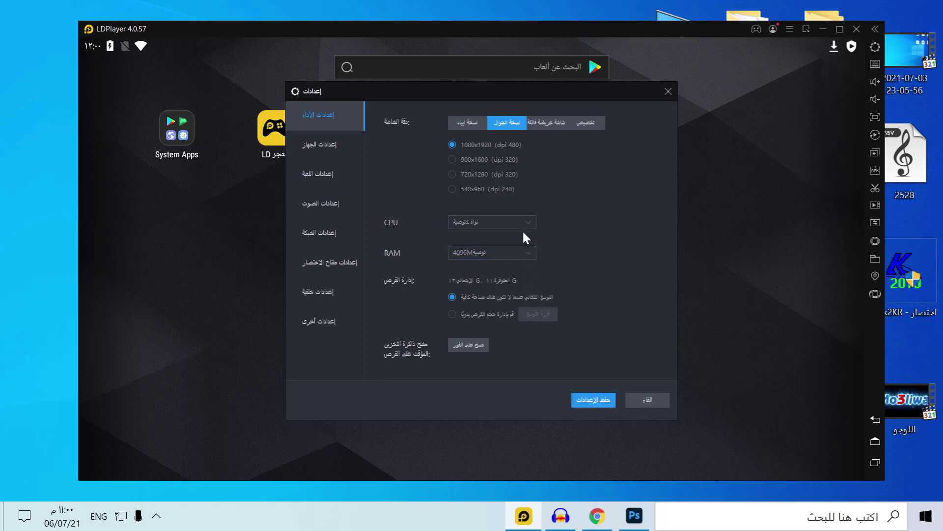
Keep RAM at the recommended 4096M and move through the device and game settings pages
click(531, 250)
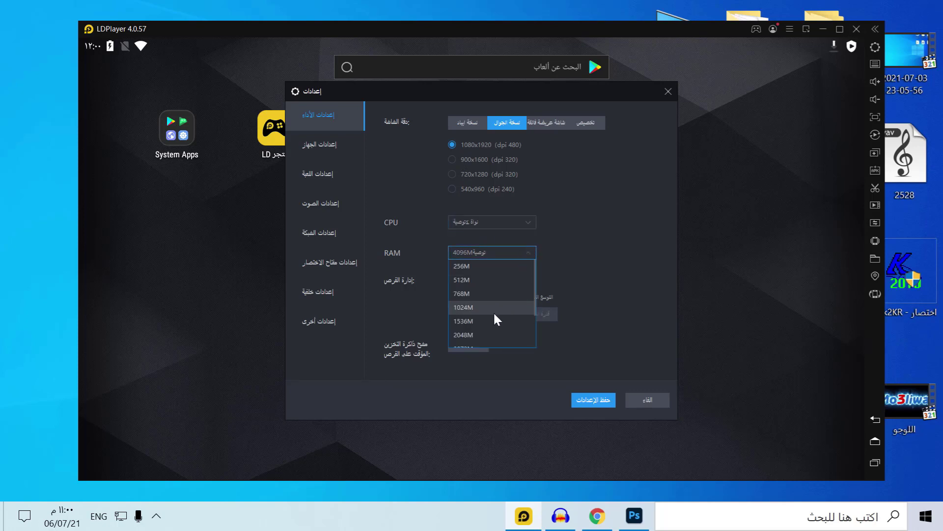
scroll(493, 309, down, 3)
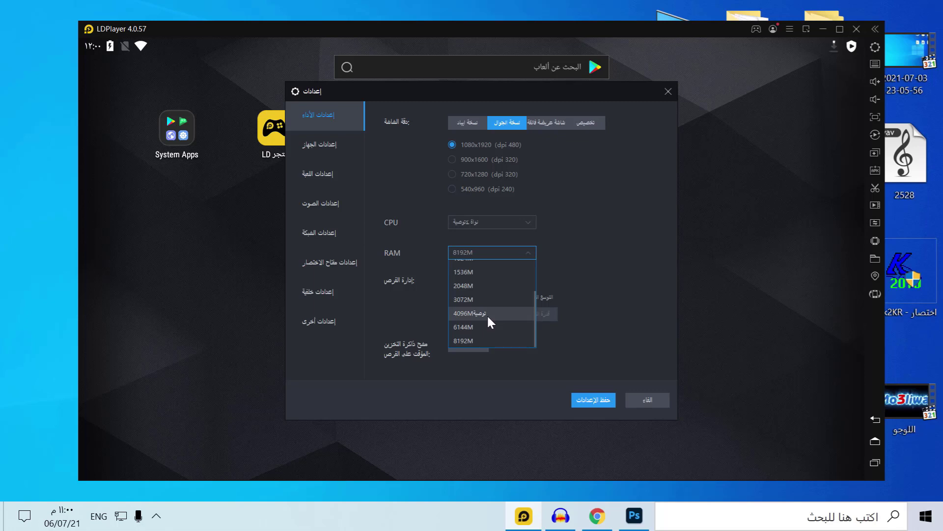
click(489, 315)
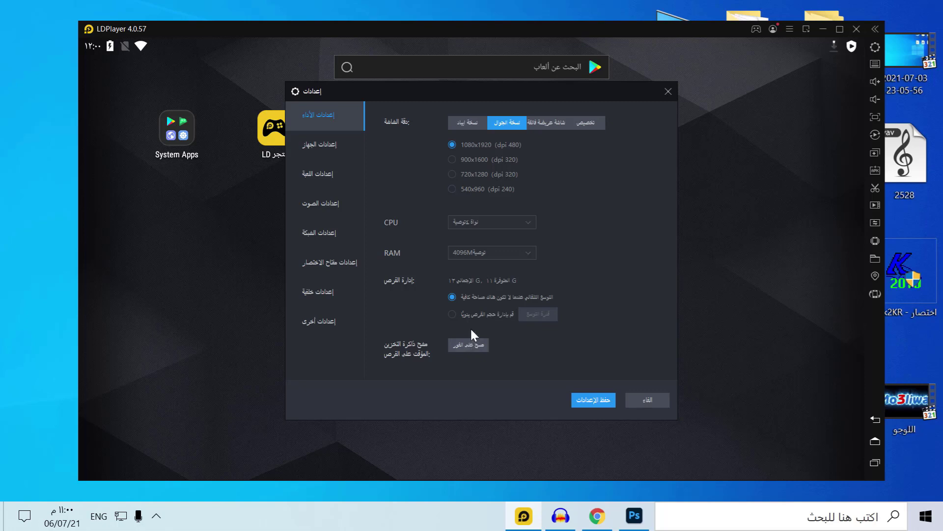
click(312, 143)
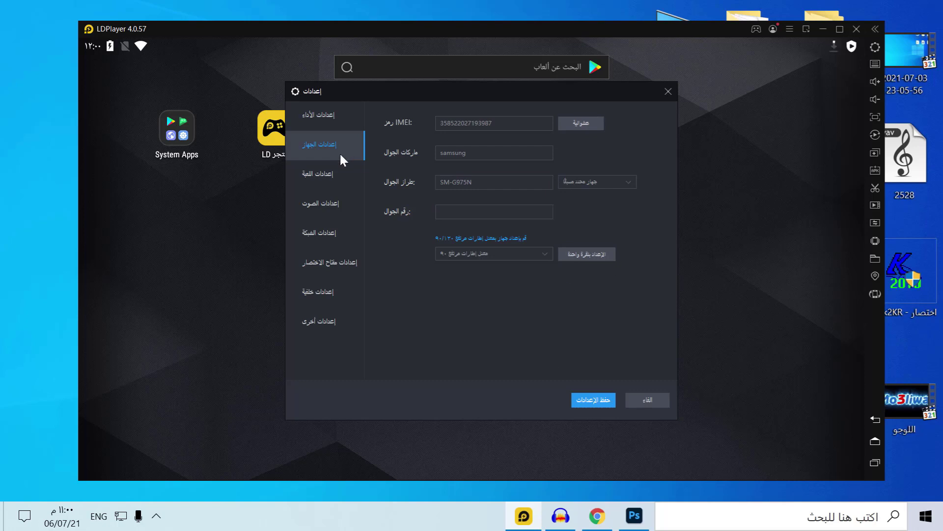
click(330, 178)
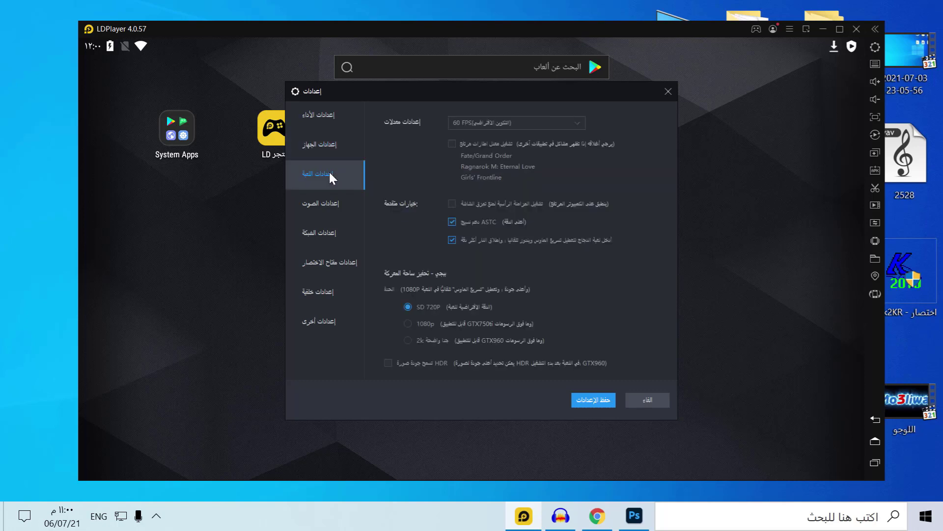
Check the samsung device brand, then keep the game frame rate at 60 FPS
click(315, 149)
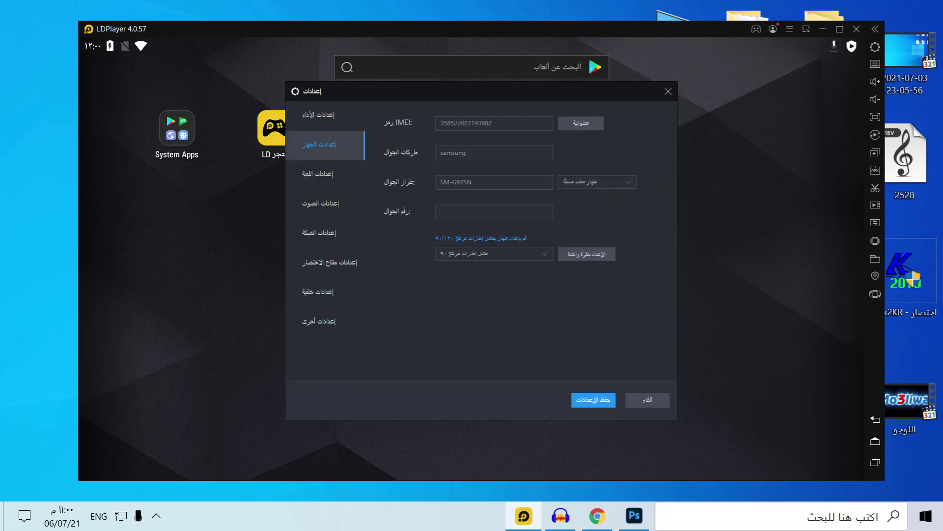
double_click(452, 153)
click(324, 177)
click(560, 123)
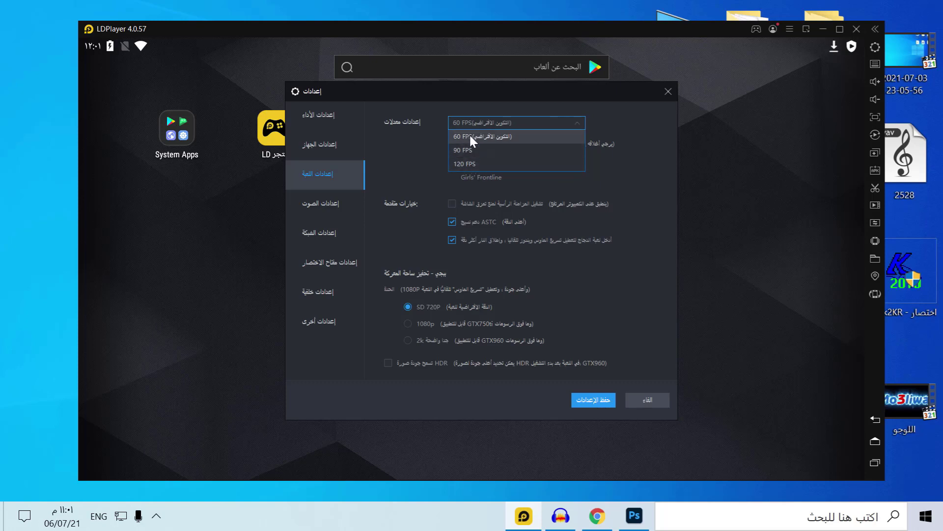
click(471, 138)
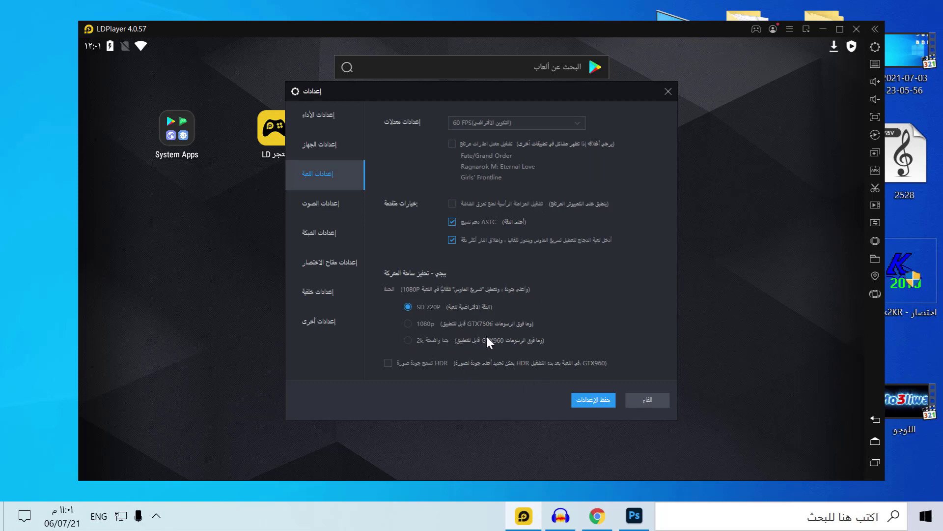
Set the graphics quality to 2k with HDR, dismissing the keyboard-mapping notices
click(418, 327)
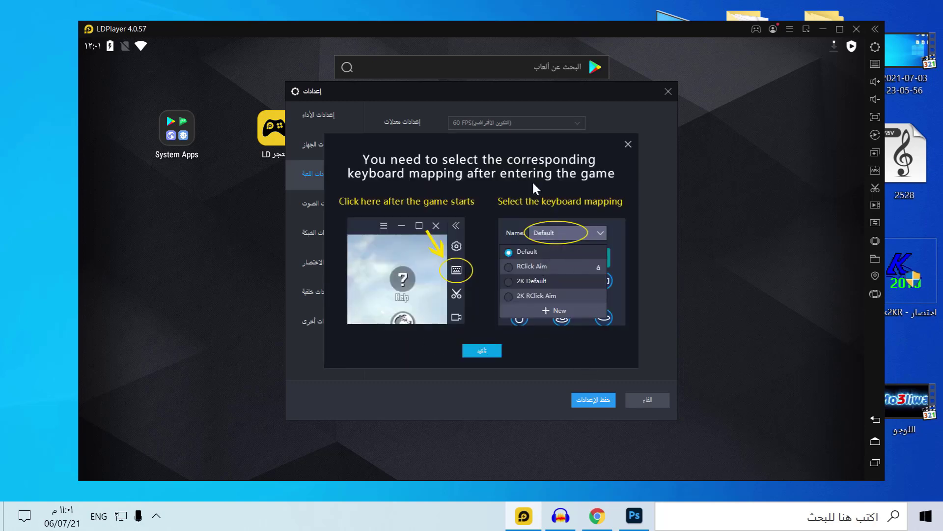
click(627, 144)
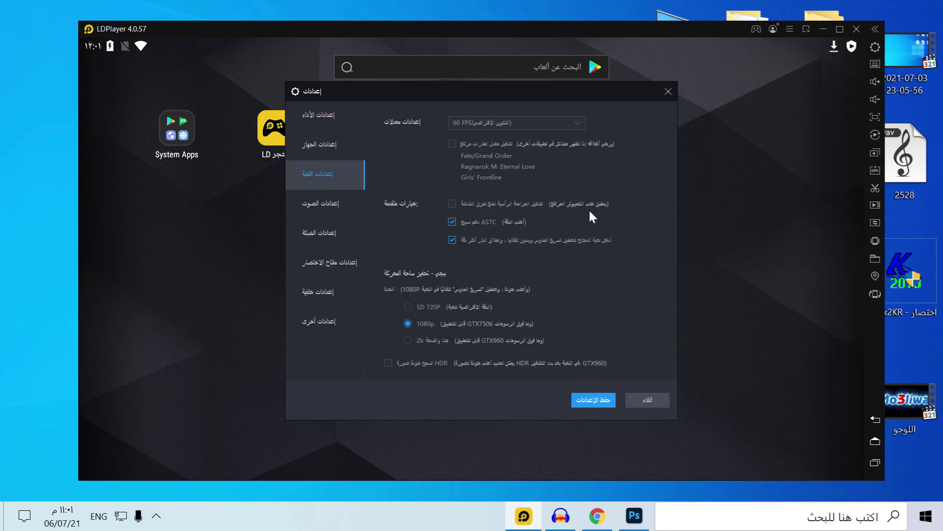
click(450, 340)
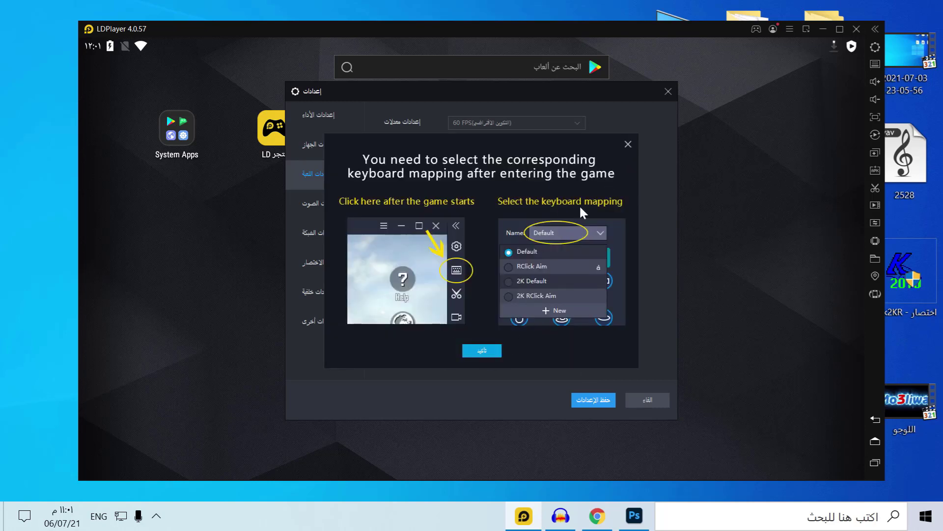
click(627, 144)
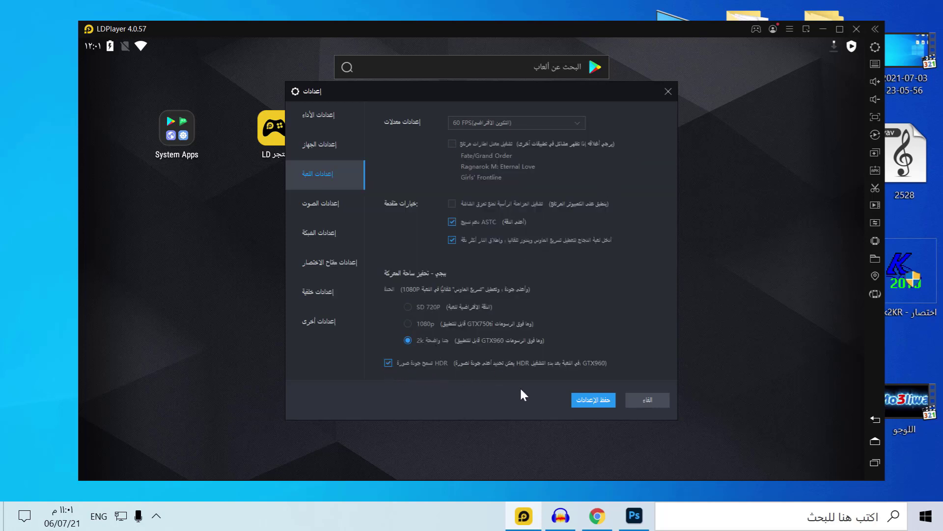
click(320, 206)
Review network and shortcut-key settings, keeping Esc as the Back key and the F3/F5 entries unchanged
click(318, 235)
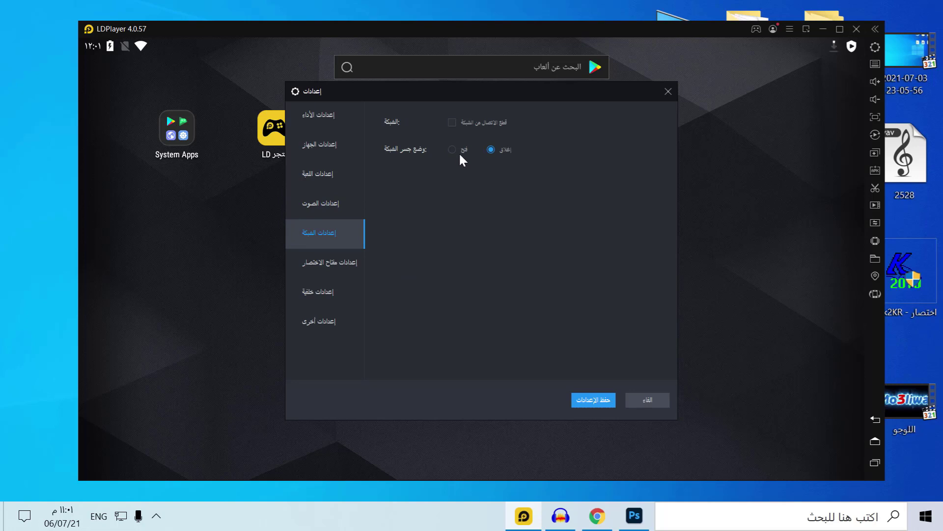
click(336, 264)
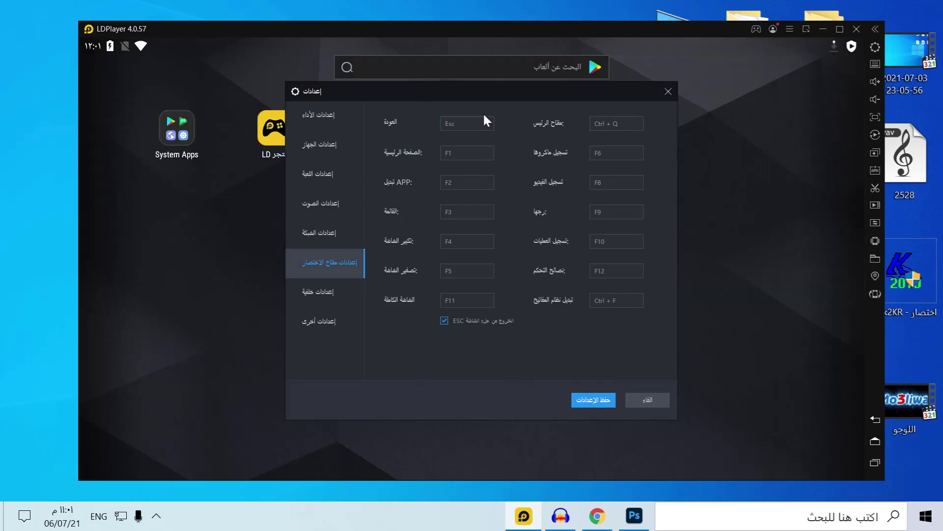
click(447, 125)
key(Escape)
click(482, 216)
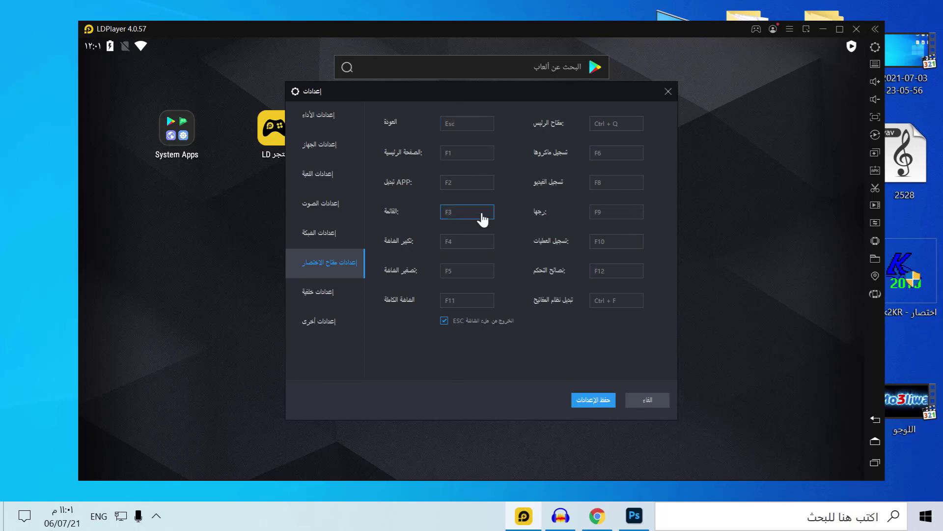
click(464, 278)
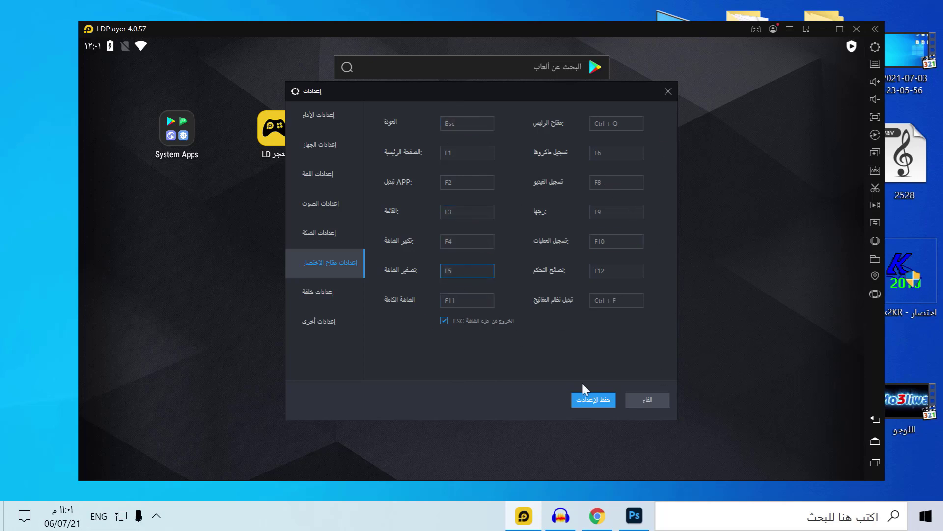
click(332, 294)
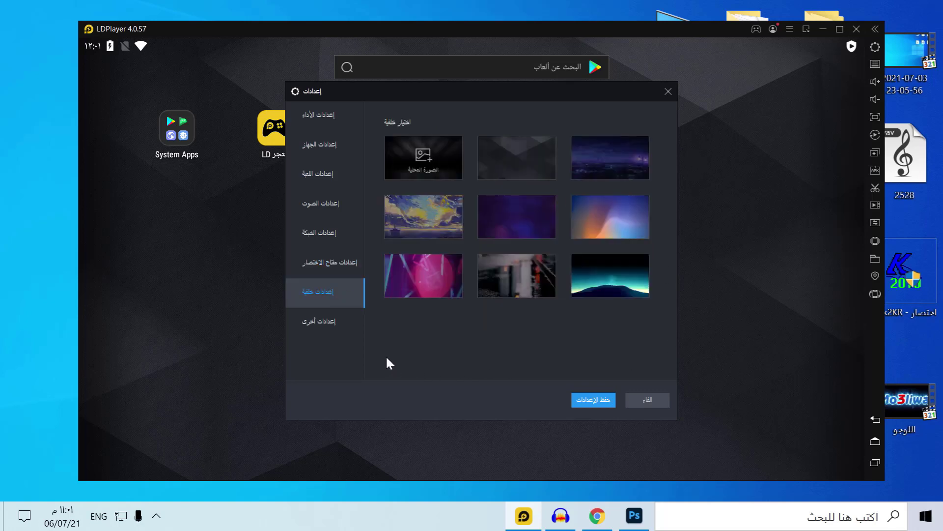
Try the clouds wallpaper, cancel picking a local image, and go to Other settings
click(424, 157)
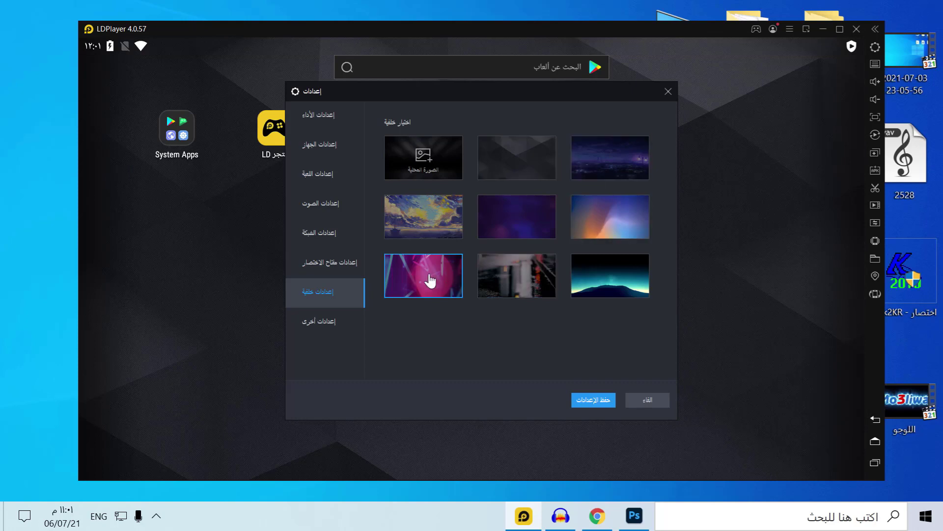
click(441, 232)
click(440, 160)
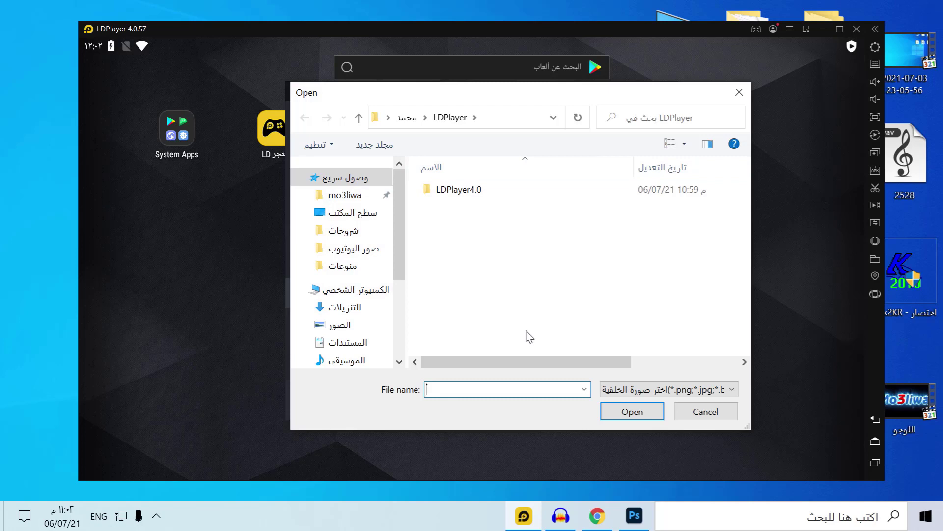
click(717, 414)
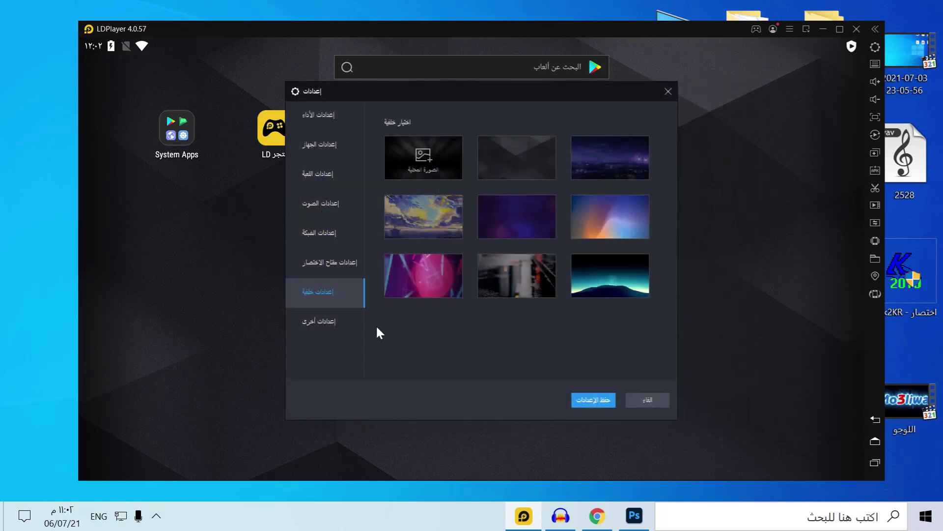
click(331, 326)
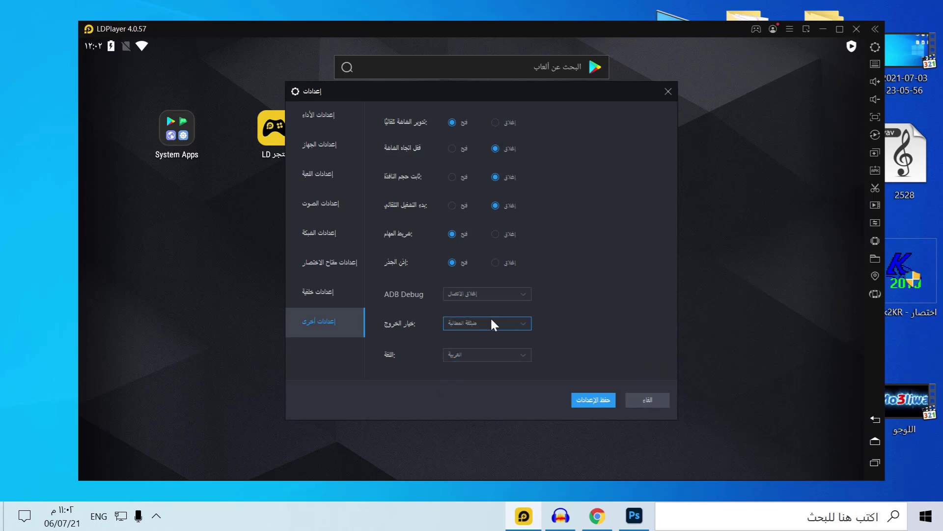
Save the settings, restart the emulator, and reposition its window to reveal the APK files
click(582, 399)
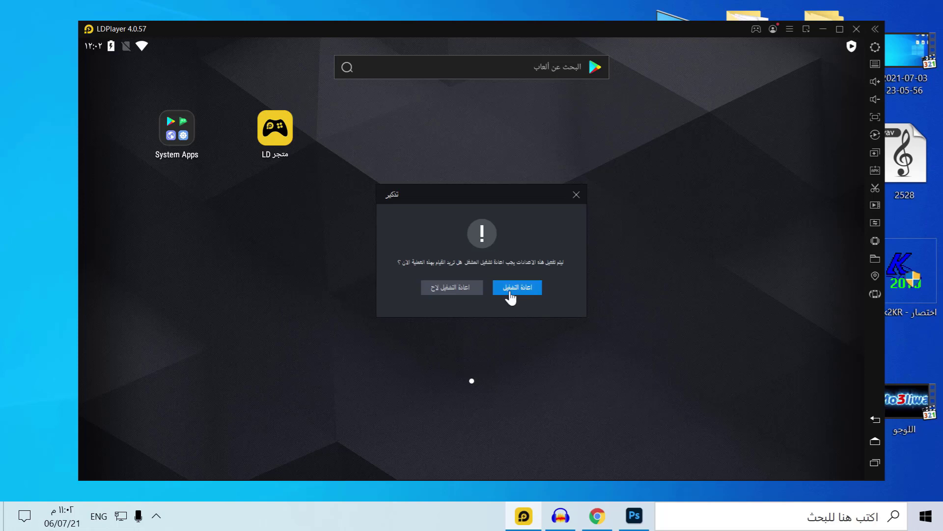
click(513, 291)
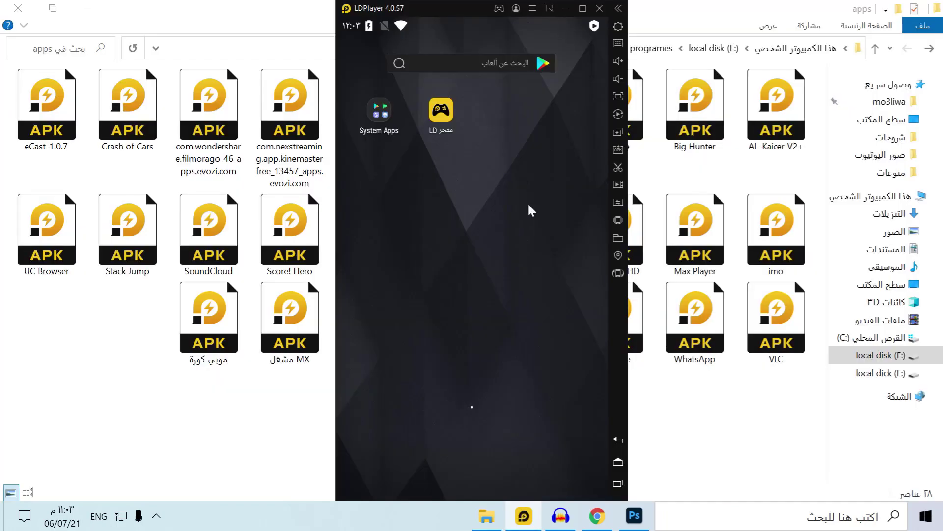
drag(446, 11, 234, 24)
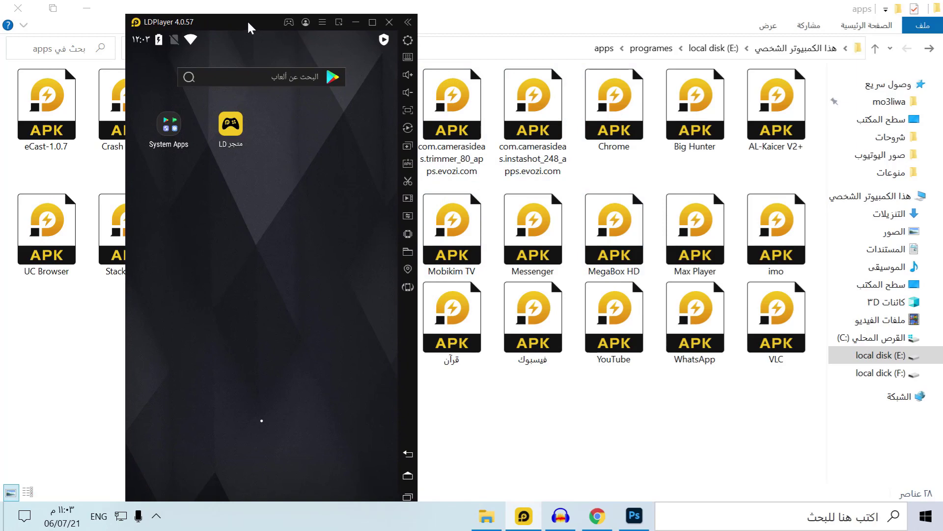
drag(250, 23, 334, 18)
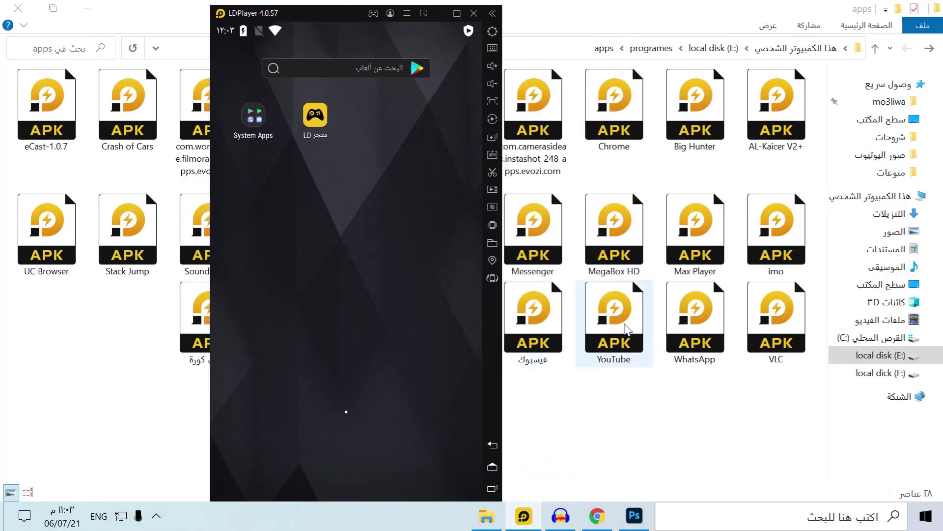
Install YouTube.apk by dragging it in, then open Google Play, run Play Protect, and start sign-in
drag(618, 319, 309, 280)
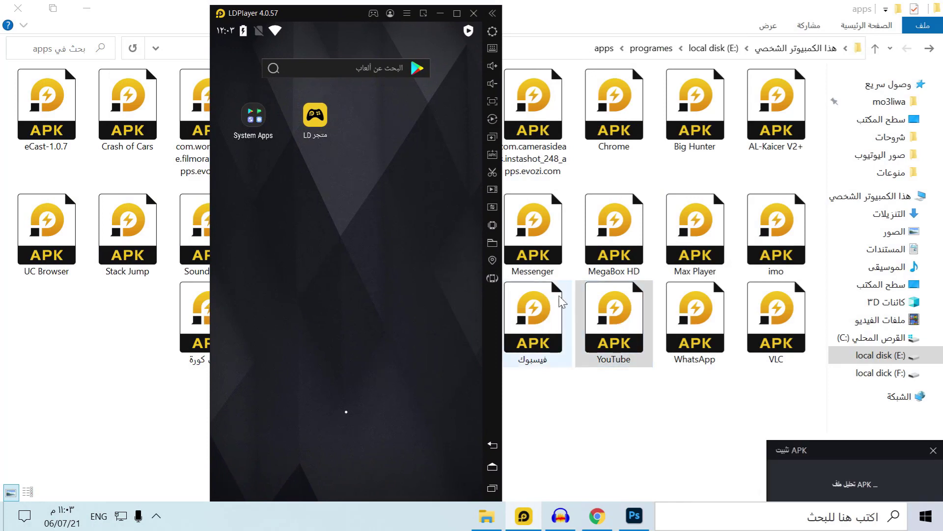
click(919, 486)
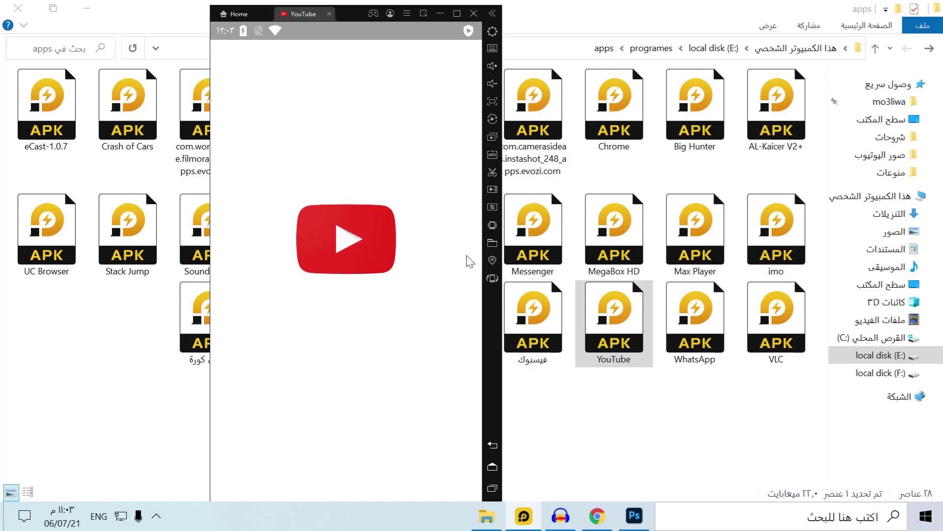
click(352, 216)
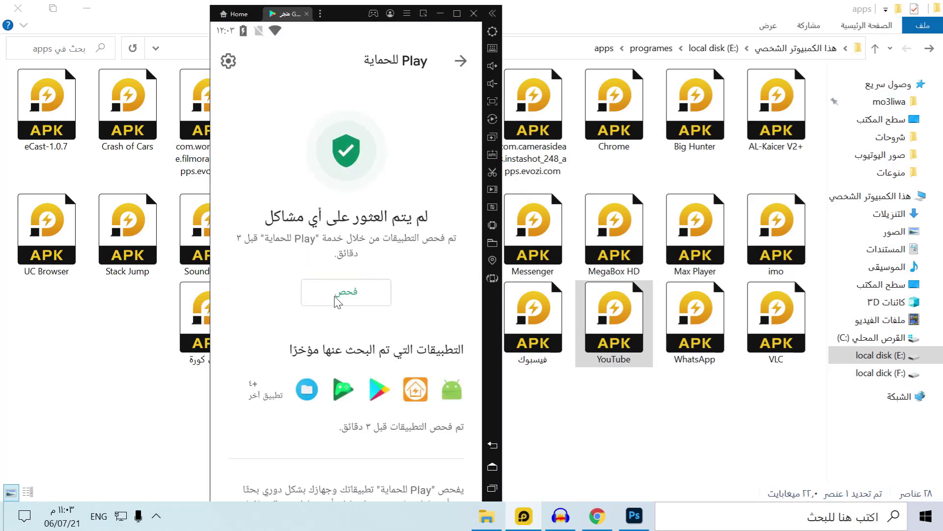
click(338, 295)
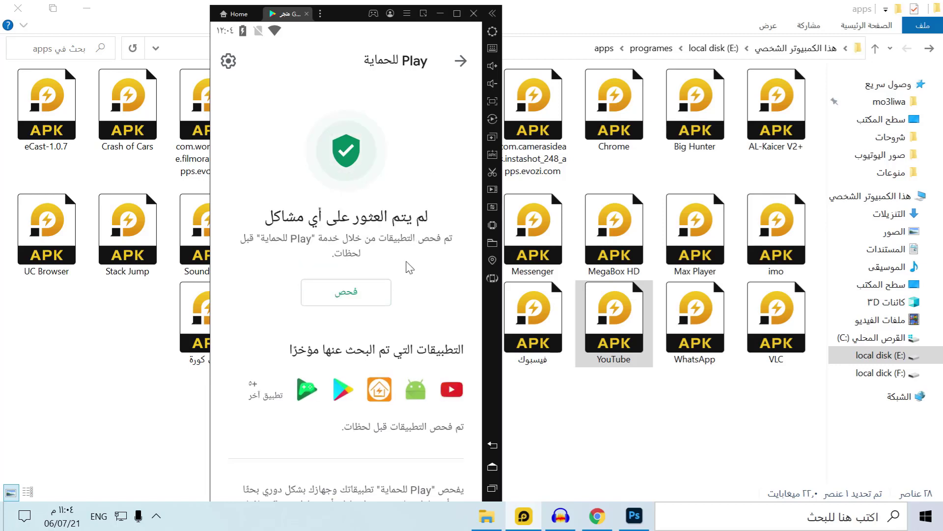
click(461, 62)
click(339, 396)
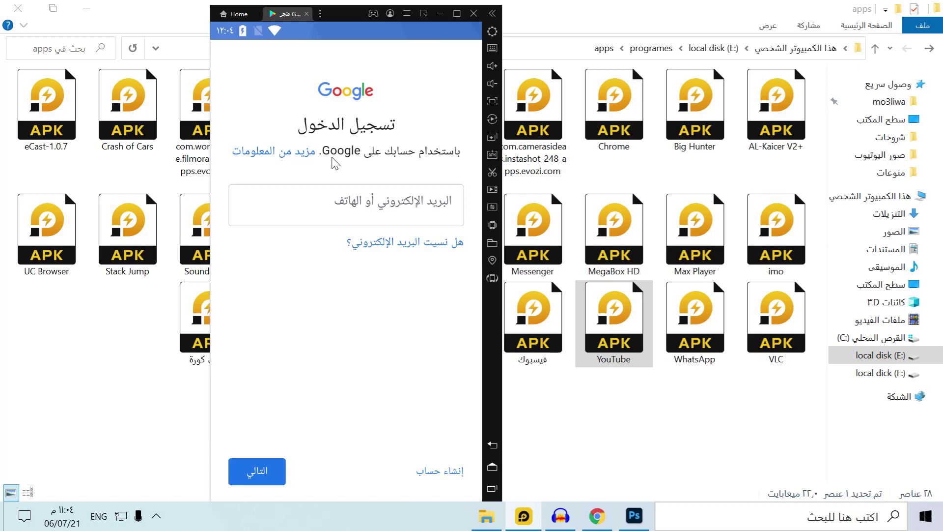
Sign in to Google Play with the account e-mail and password
key(Return)
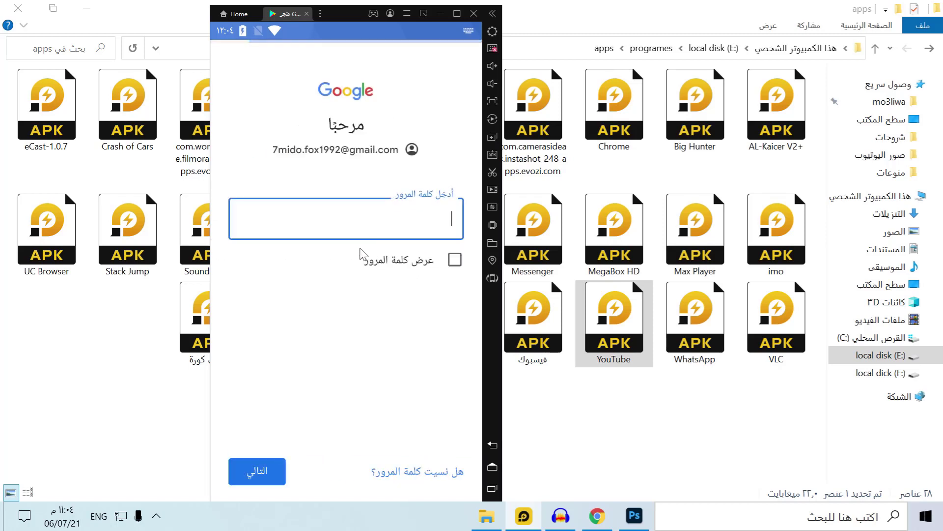
click(255, 469)
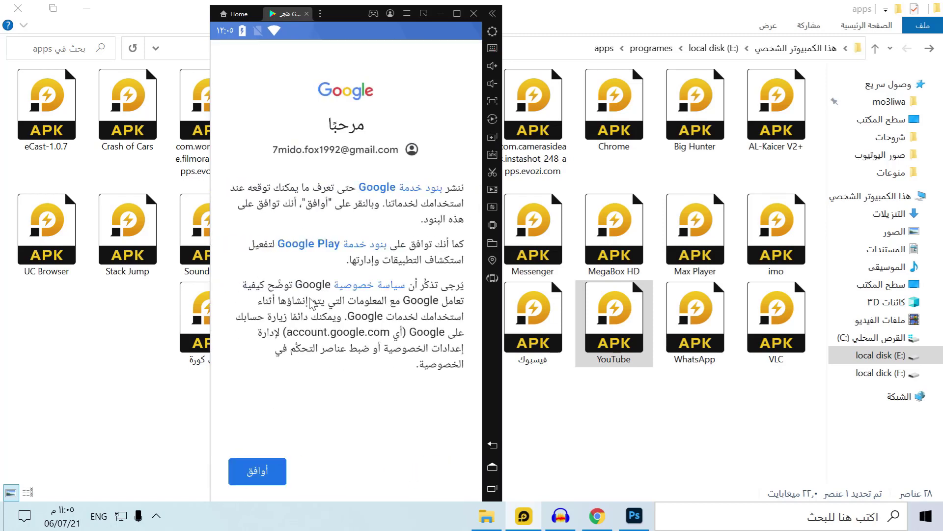
Agree to the Google terms (أوافق), accept Google Services and dismiss Play Protect
click(256, 484)
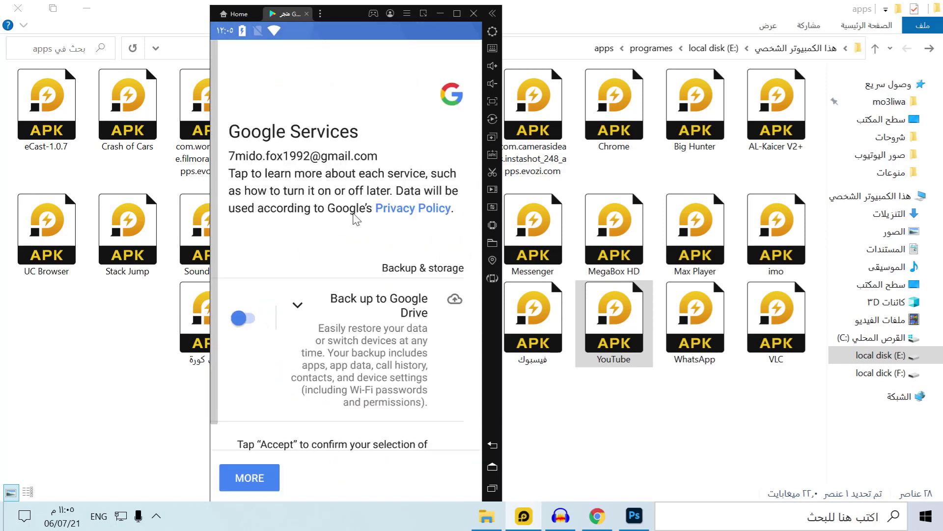
scroll(303, 366, down, 3)
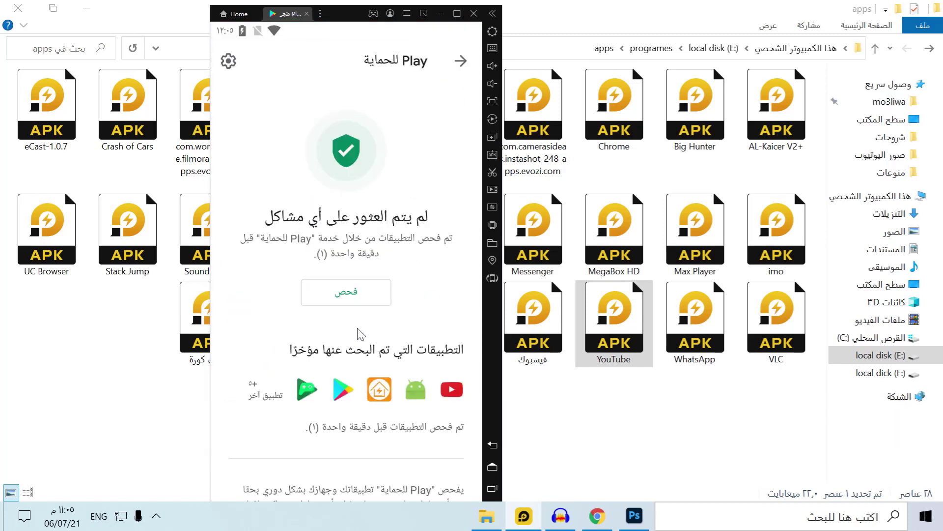
click(460, 62)
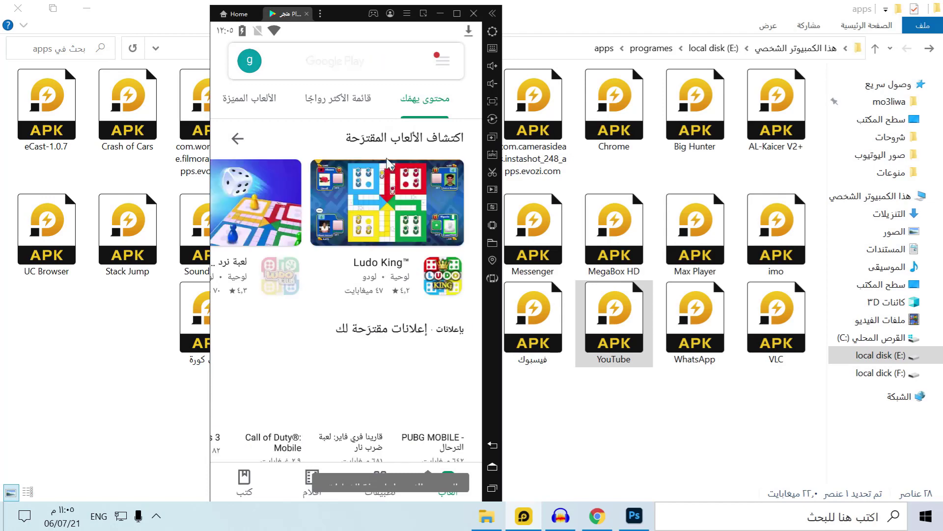
Scroll down and back up through the suggested titles on the Play Store Games page
scroll(344, 386, down, 5)
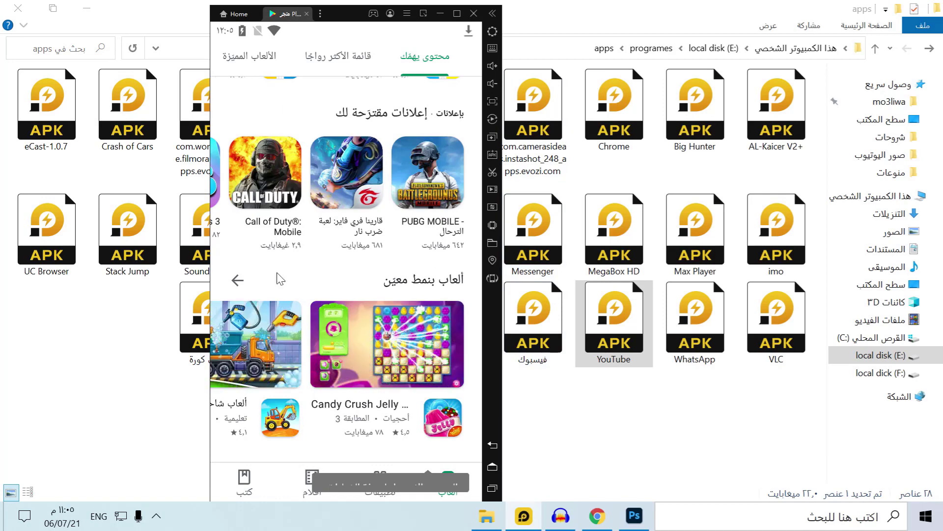
scroll(334, 261, down, 10)
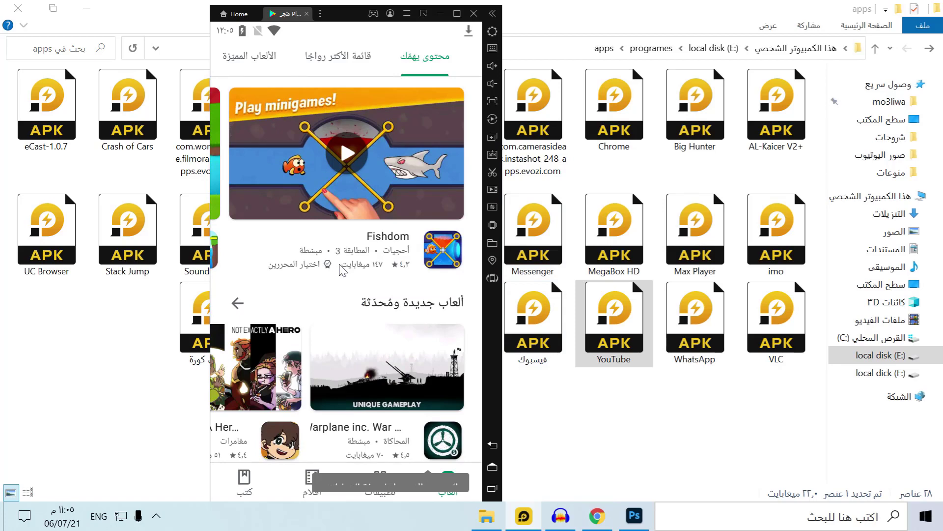
scroll(342, 270, up, 6)
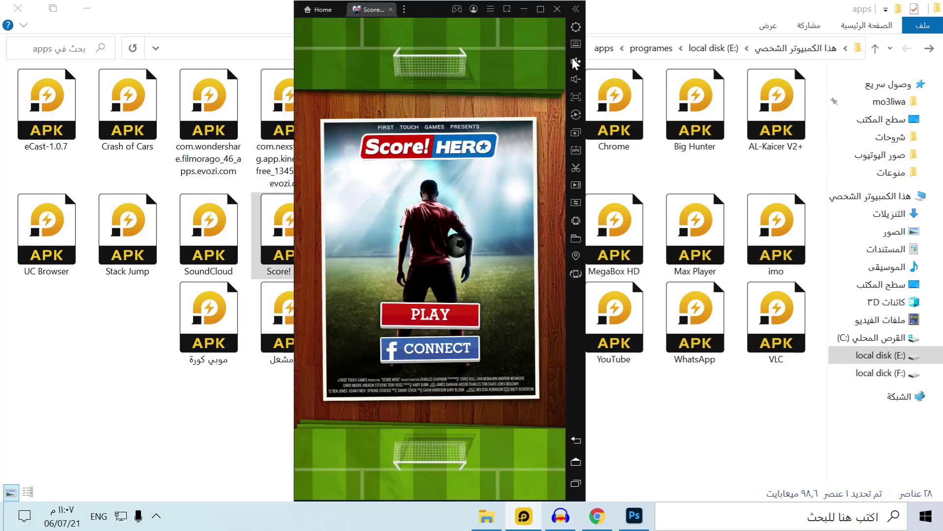
Mute the Score! Hero music using the volume control
click(576, 63)
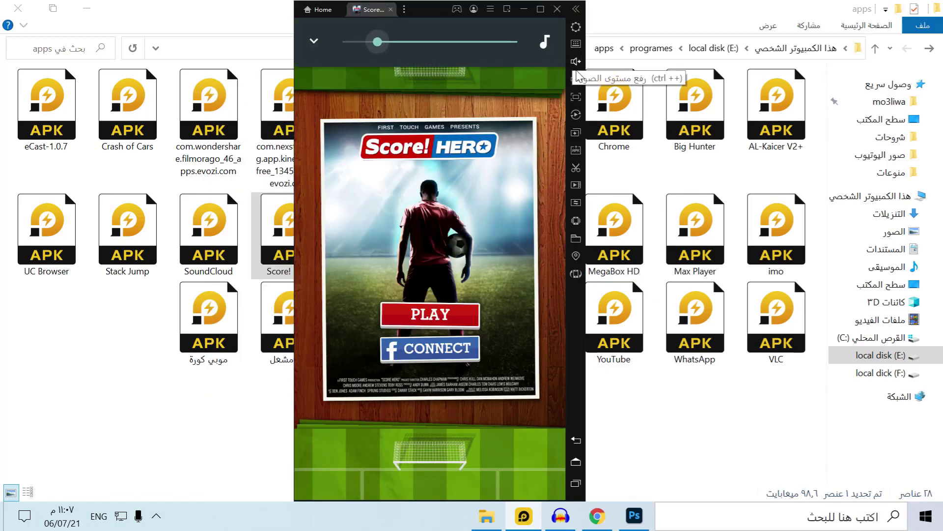
click(492, 42)
drag(492, 42, 517, 43)
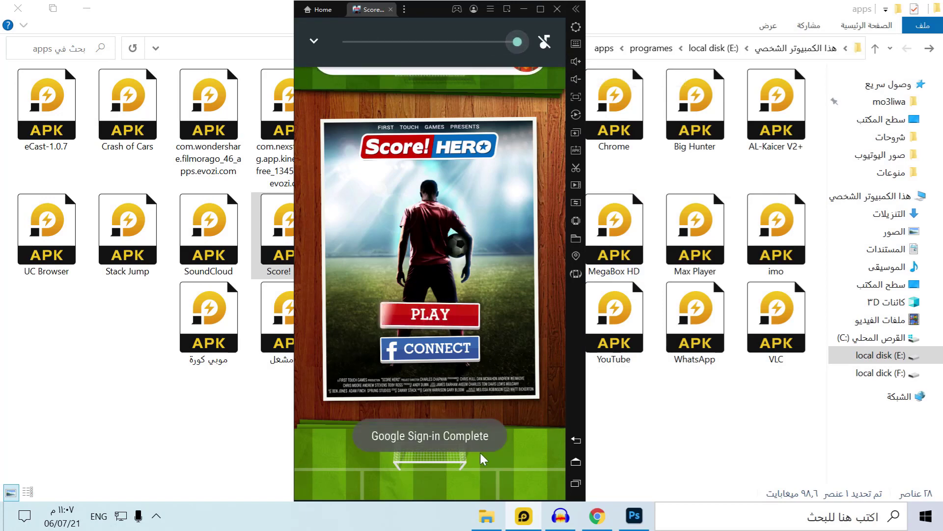
Start playing Score! Hero and choose Germany as the home country
click(466, 316)
click(435, 290)
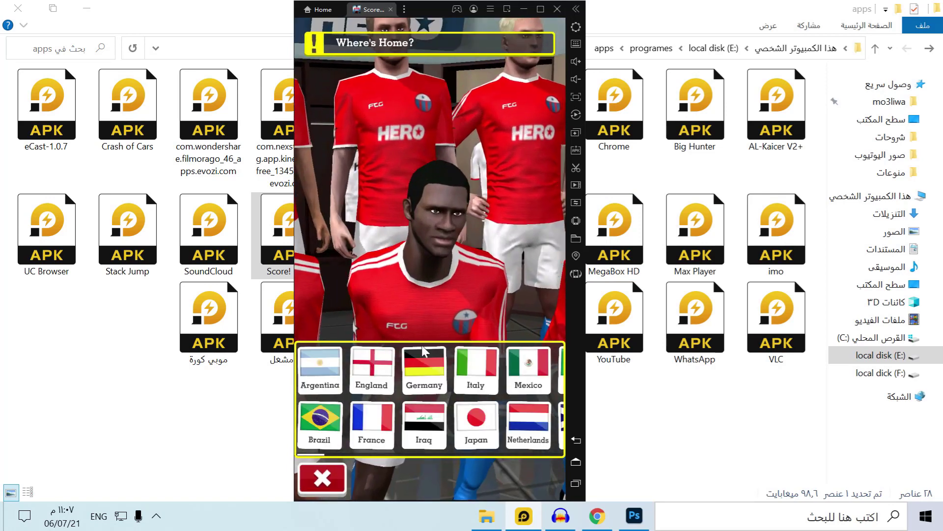
click(418, 389)
click(538, 477)
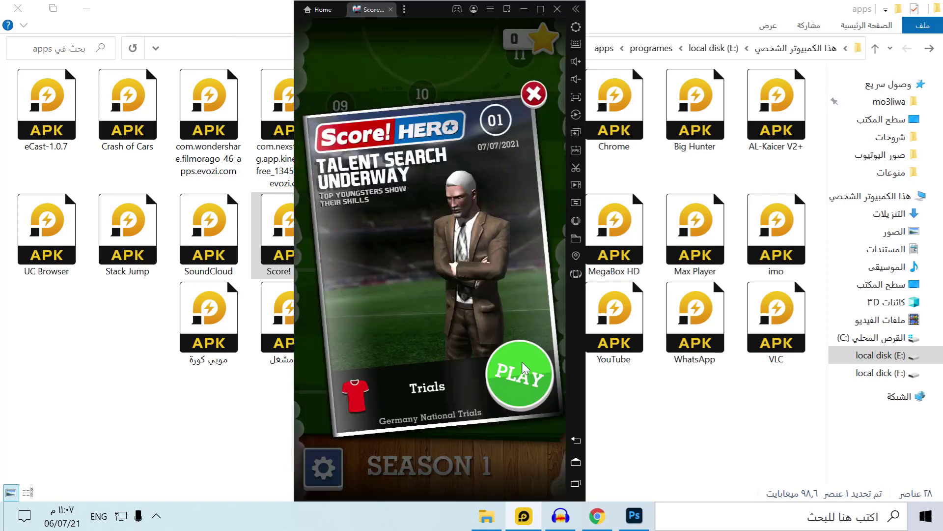
Play the Germany National Trials tutorial shot into the goal, then open the emulator settings
click(528, 231)
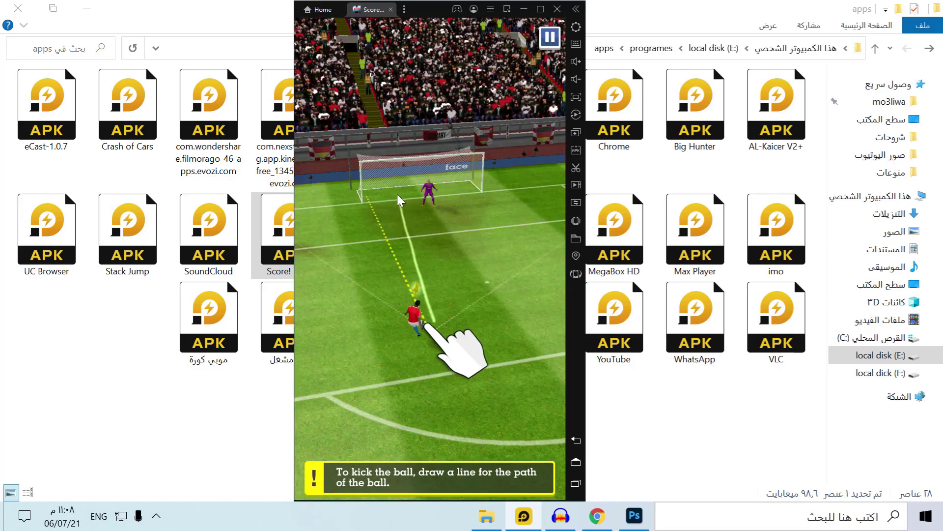
drag(436, 328, 393, 233)
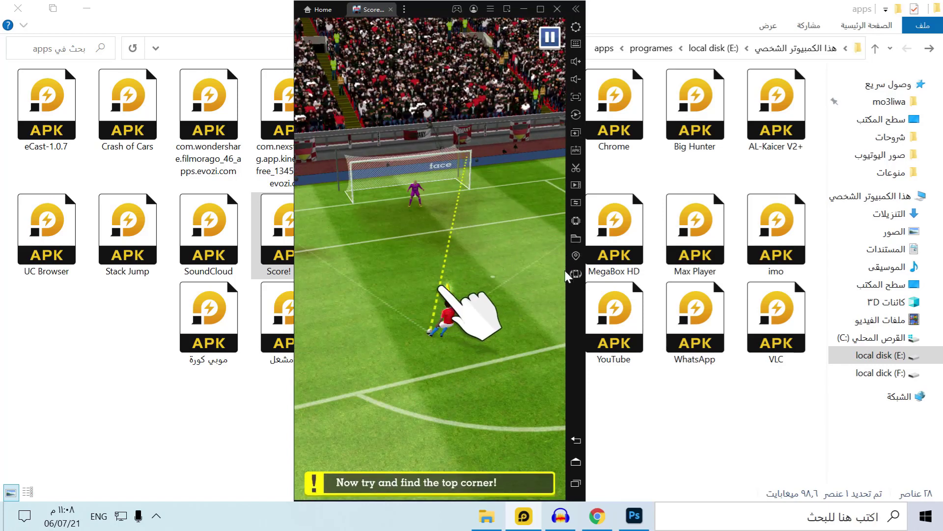
click(575, 28)
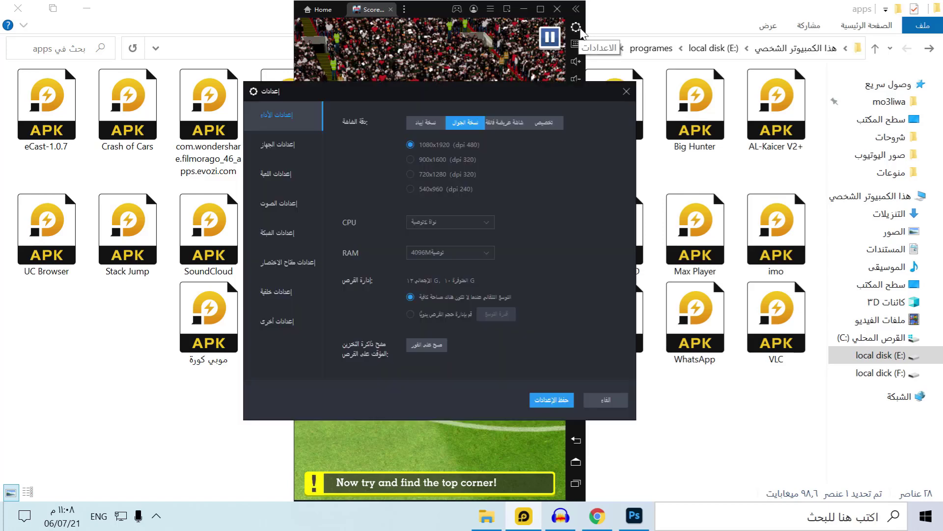
Place eight tap-key markers over the Score! Hero screen in the keyboard mapping editor
click(577, 44)
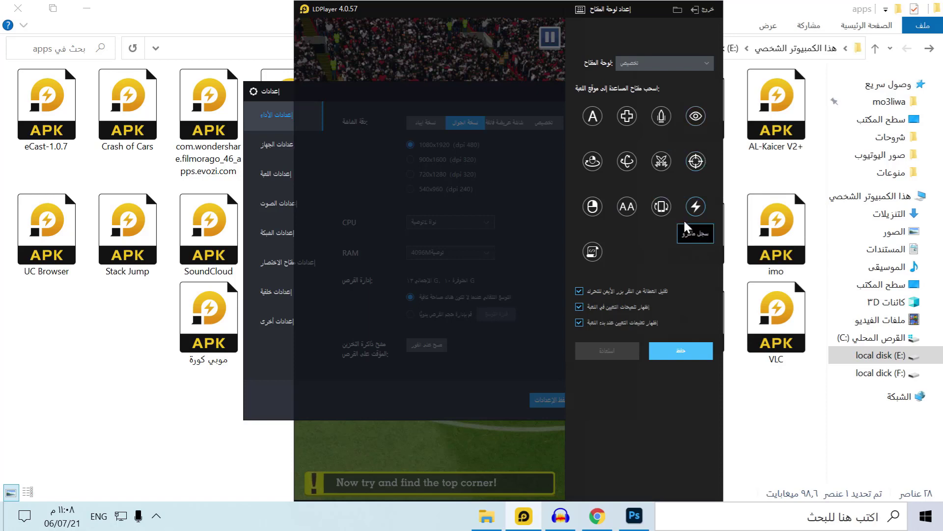
drag(592, 116, 472, 121)
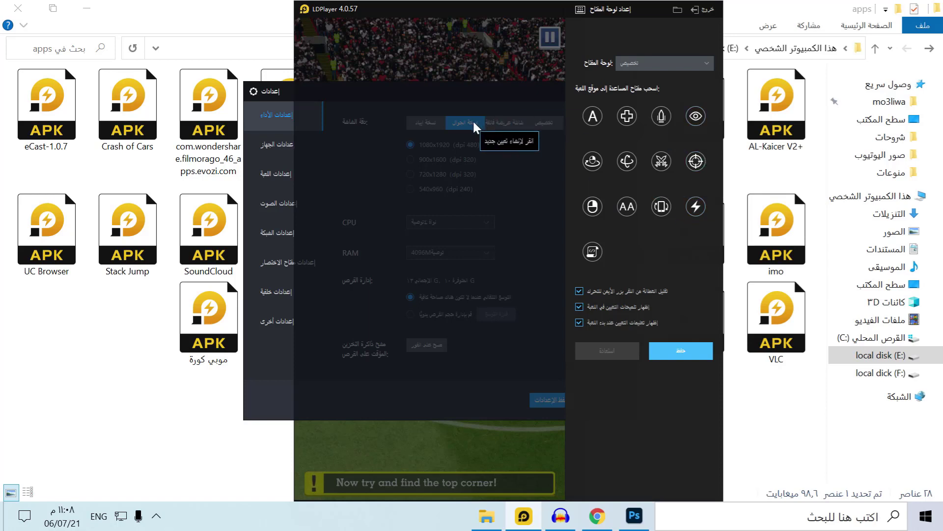
click(526, 89)
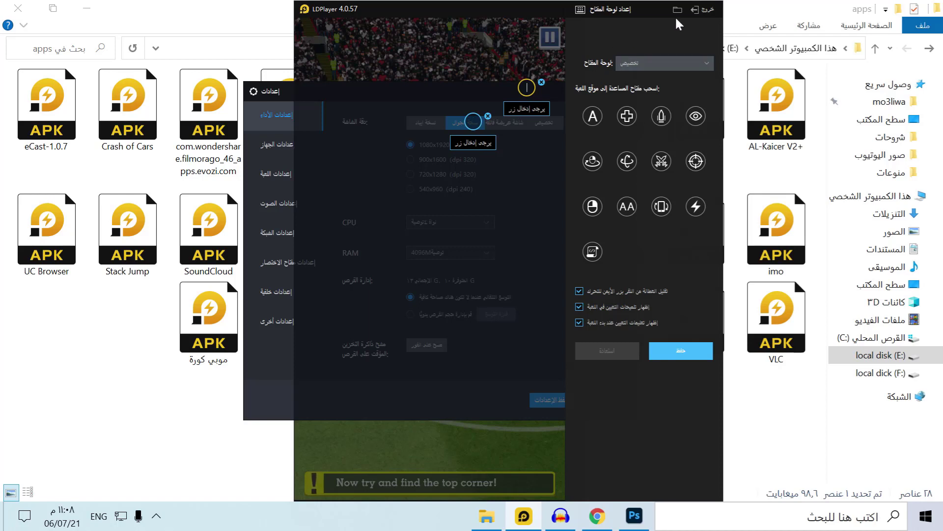
click(417, 65)
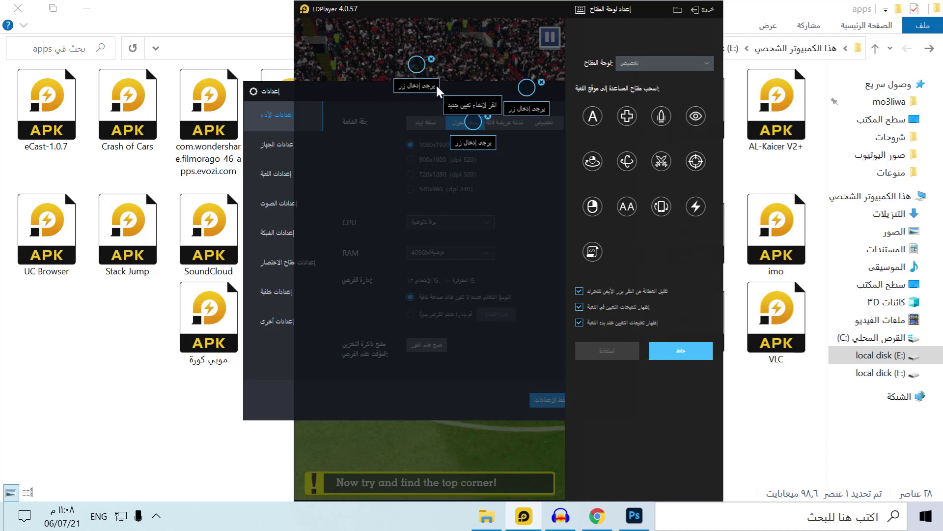
click(474, 209)
click(548, 454)
click(489, 435)
click(396, 441)
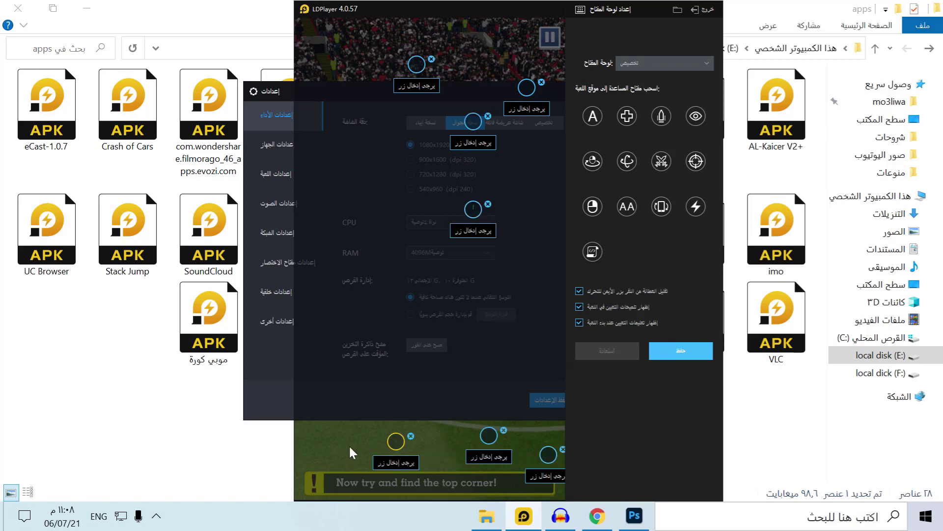
click(348, 446)
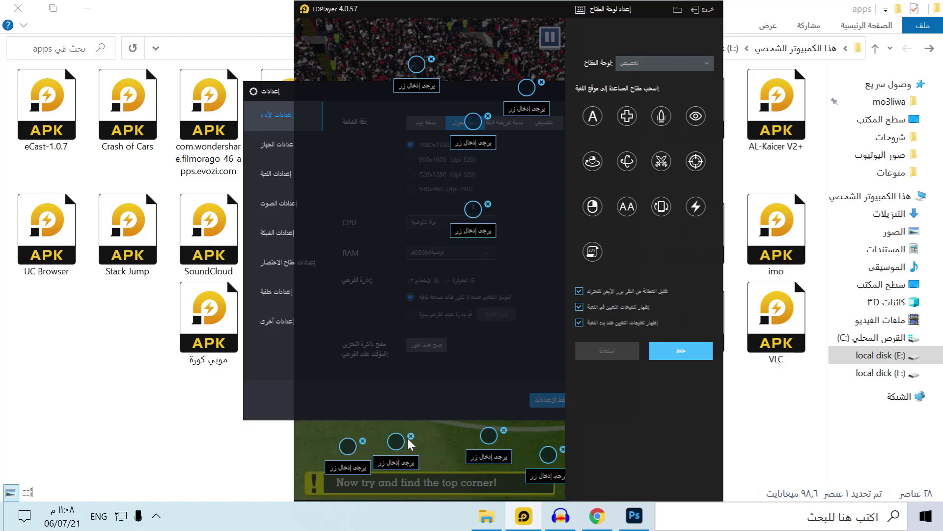
click(680, 350)
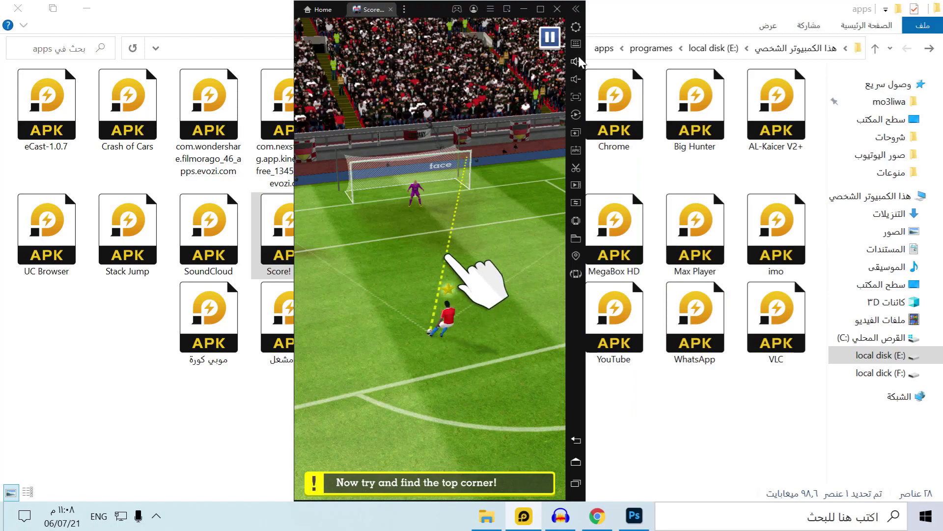
Show the volume control, switch to full screen, then leave full screen with F11
click(576, 61)
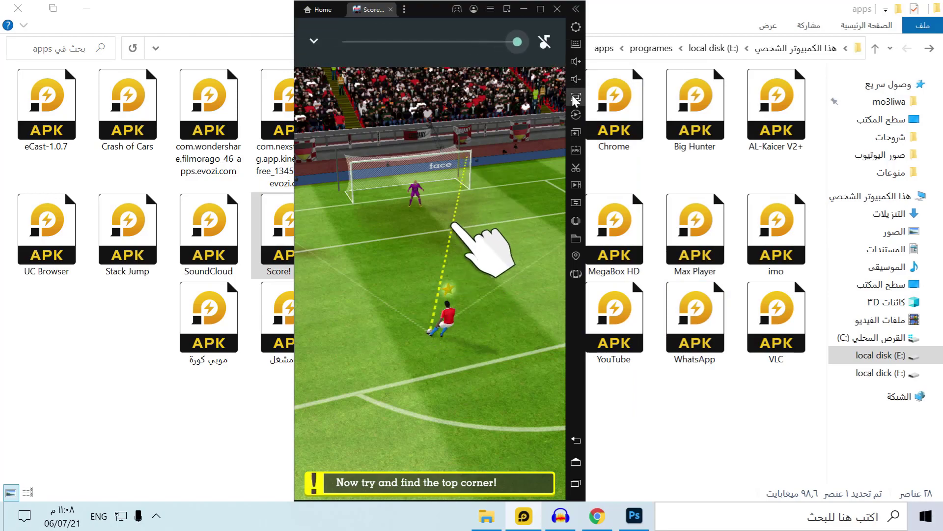
click(575, 97)
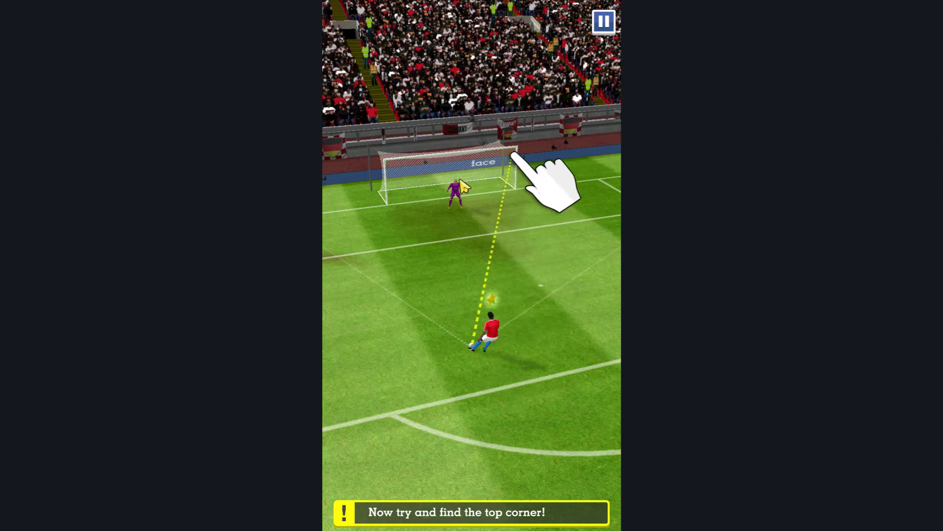
click(604, 21)
key(Escape)
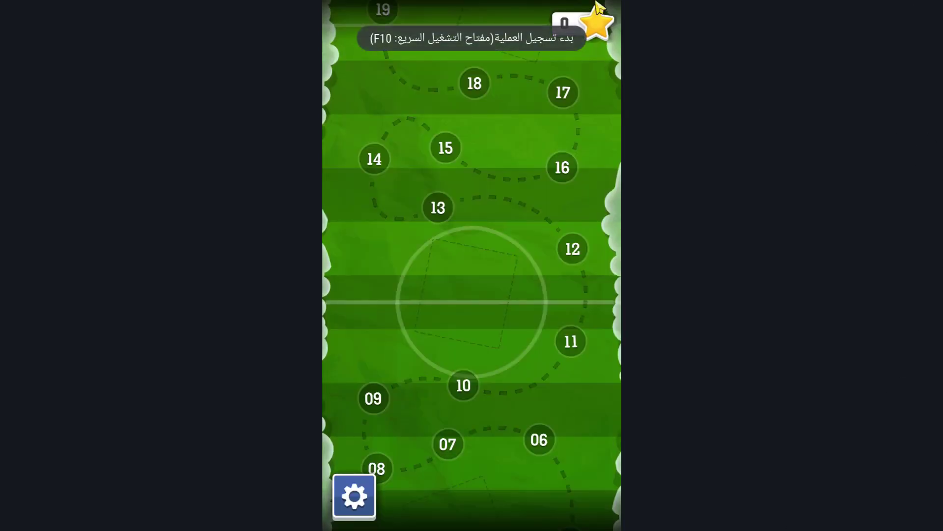
key(F11)
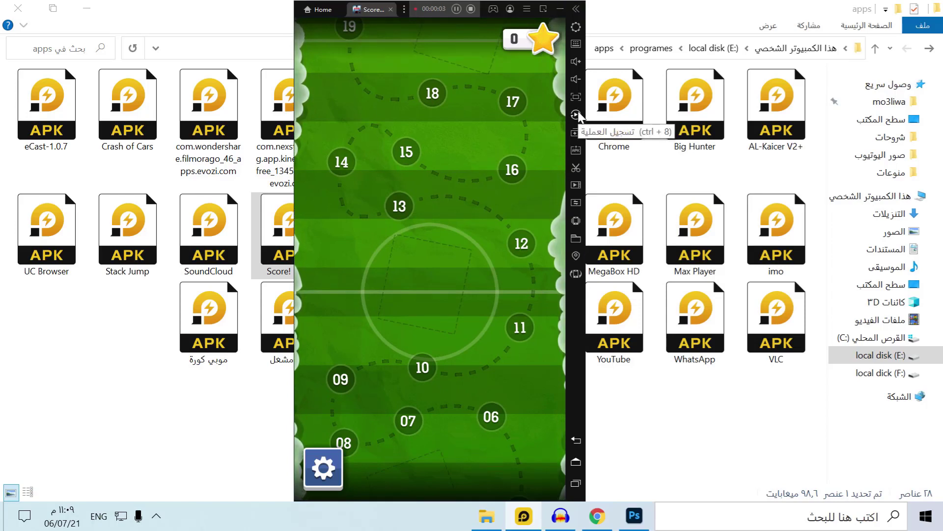
Stop the operation recording, then rotate the screen to landscape and back to portrait
click(470, 9)
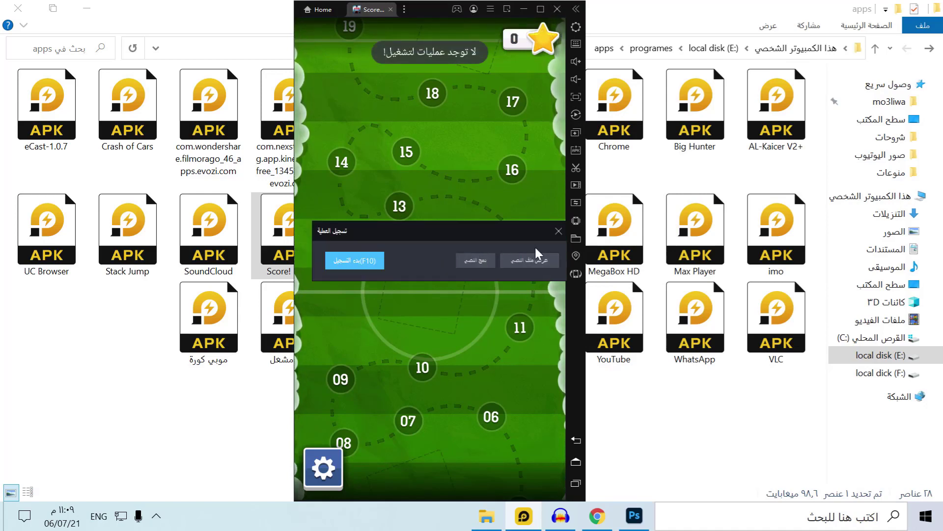
click(559, 233)
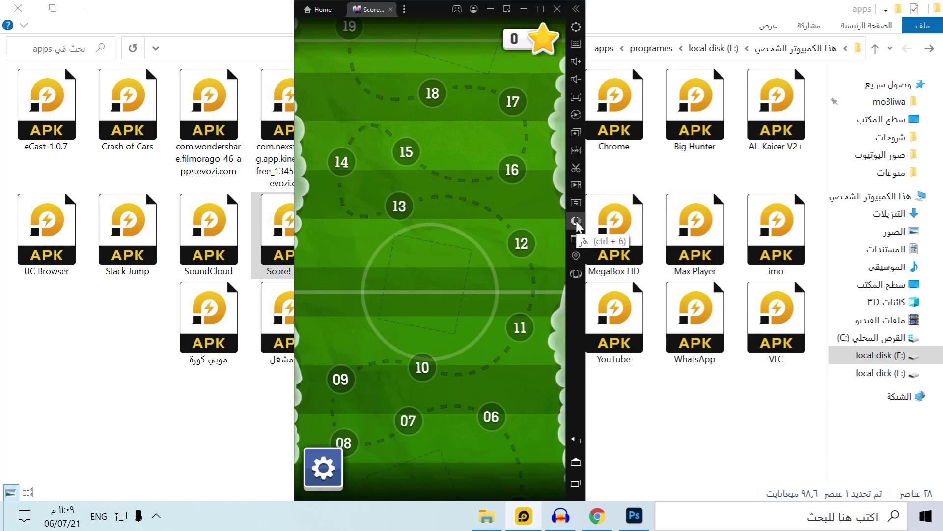
click(570, 274)
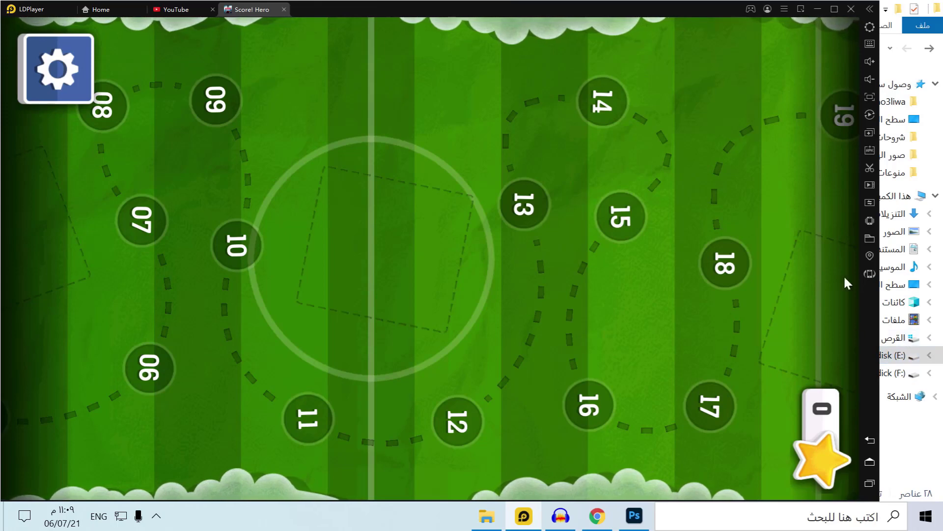
click(867, 273)
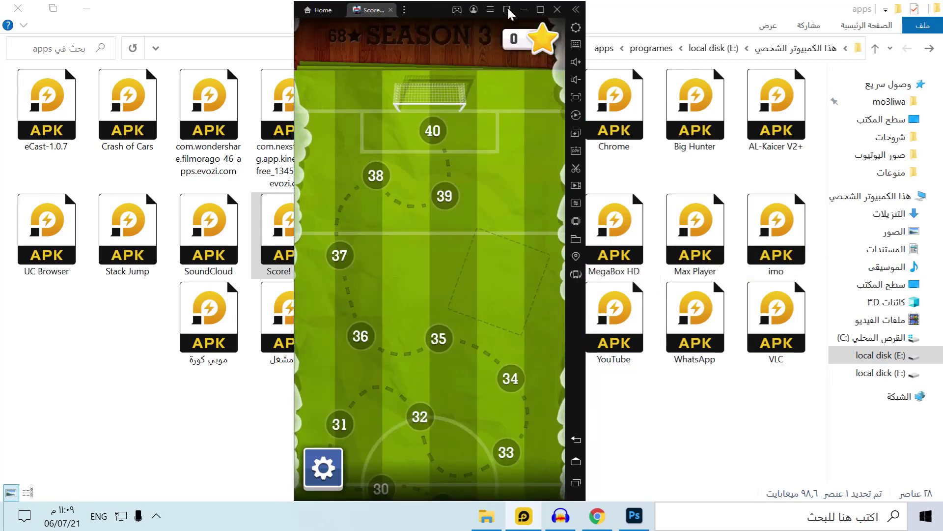
Turn the frame-rate counter on and off from the main menu, then minimize the emulator
click(492, 10)
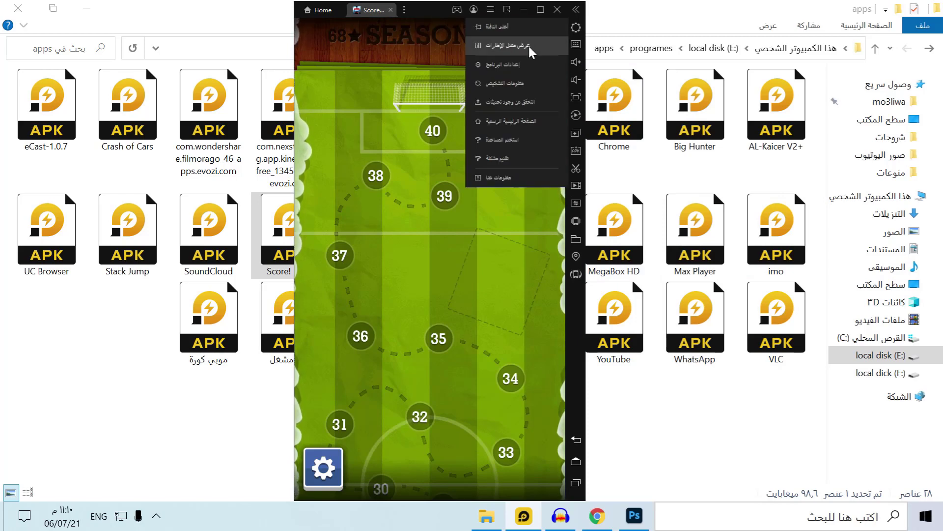
click(515, 45)
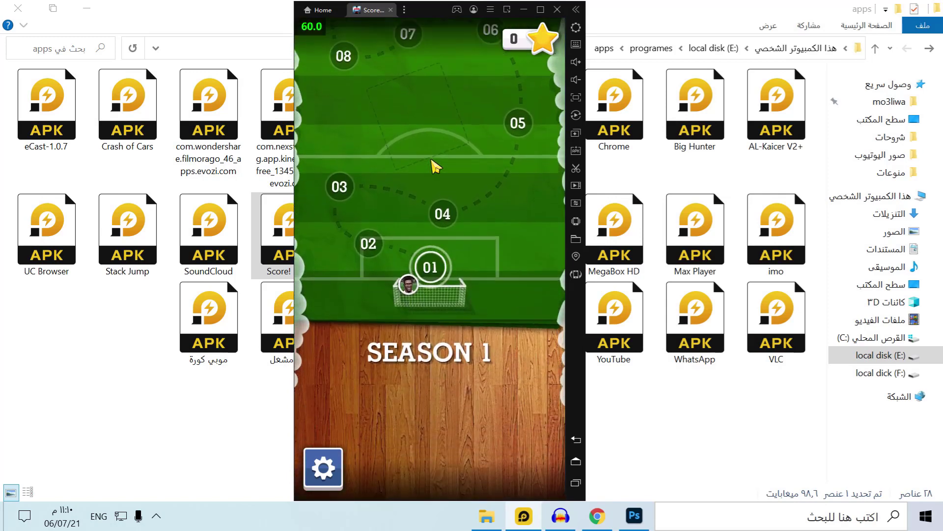
click(491, 10)
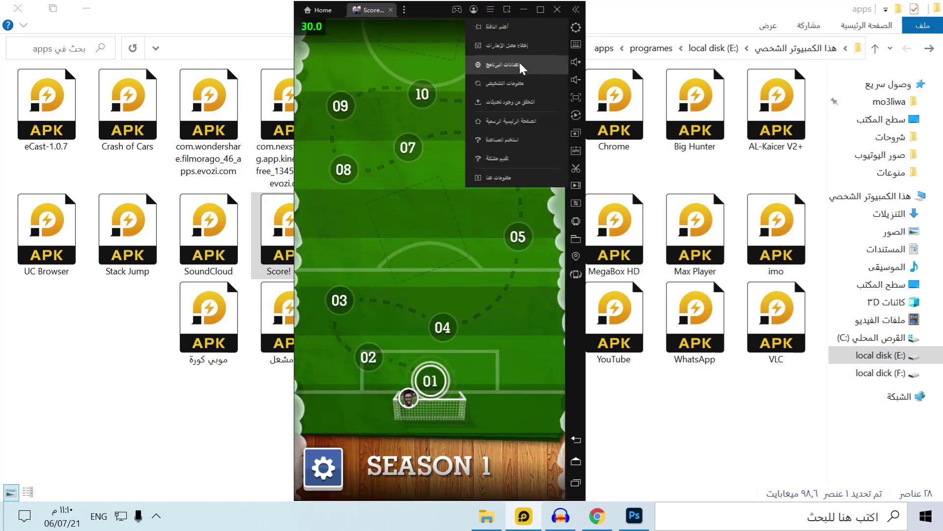
click(509, 46)
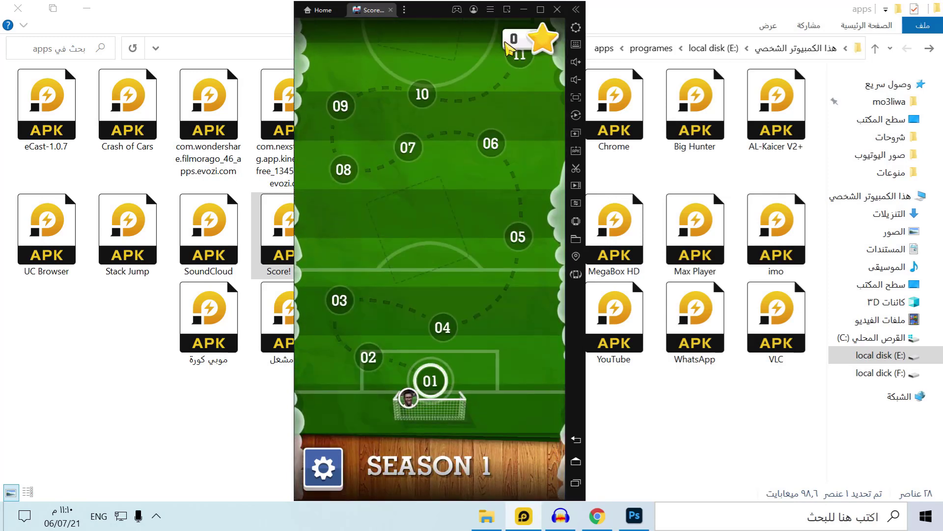
drag(420, 13, 459, 6)
click(562, 2)
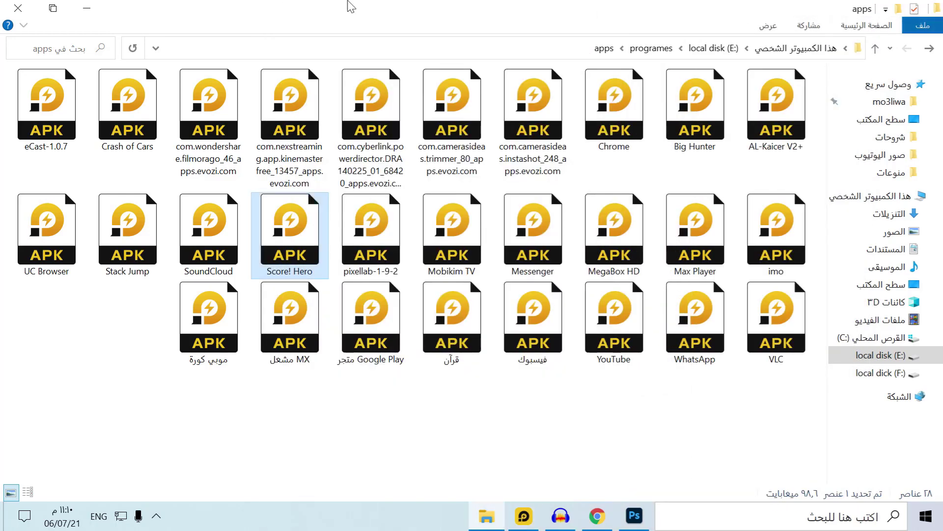
Close File Explorer and restore the LDPlayer window from the taskbar
click(4, 7)
click(489, 490)
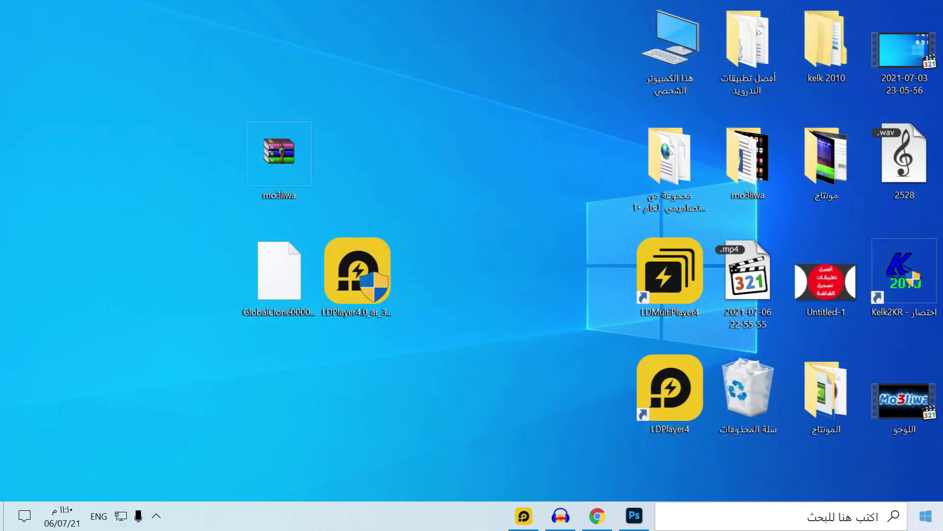
key(super)
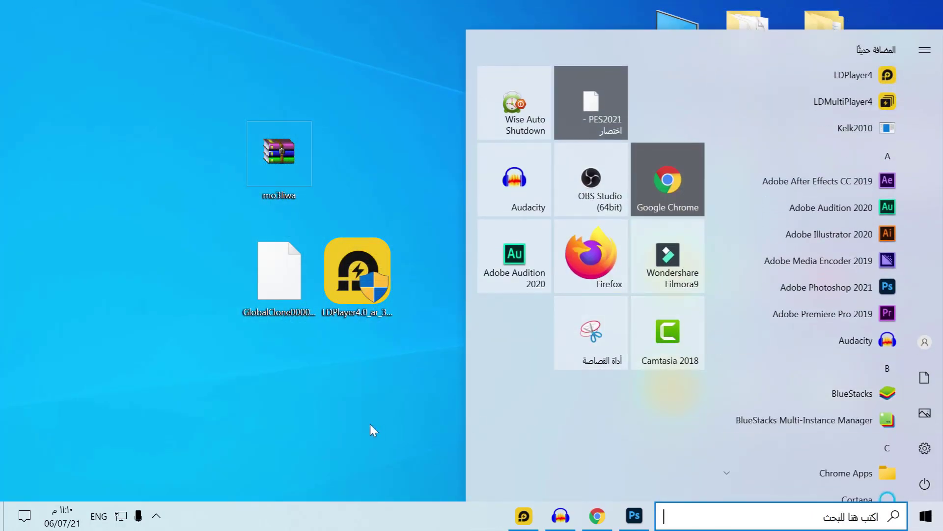
click(371, 424)
click(524, 516)
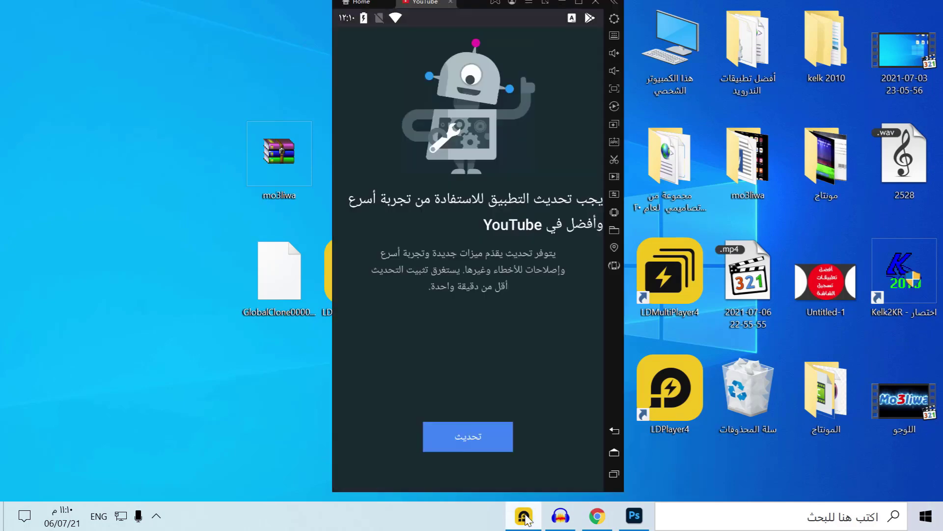
click(563, 2)
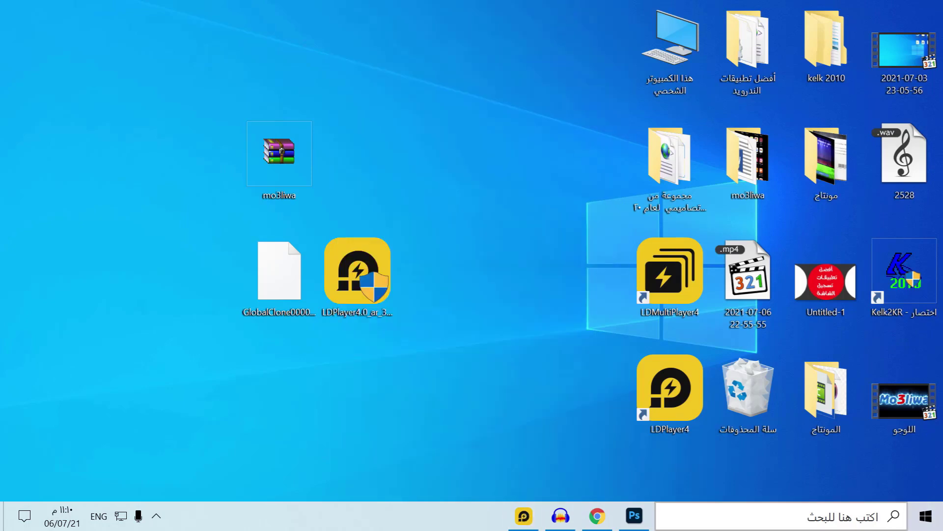
key(super)
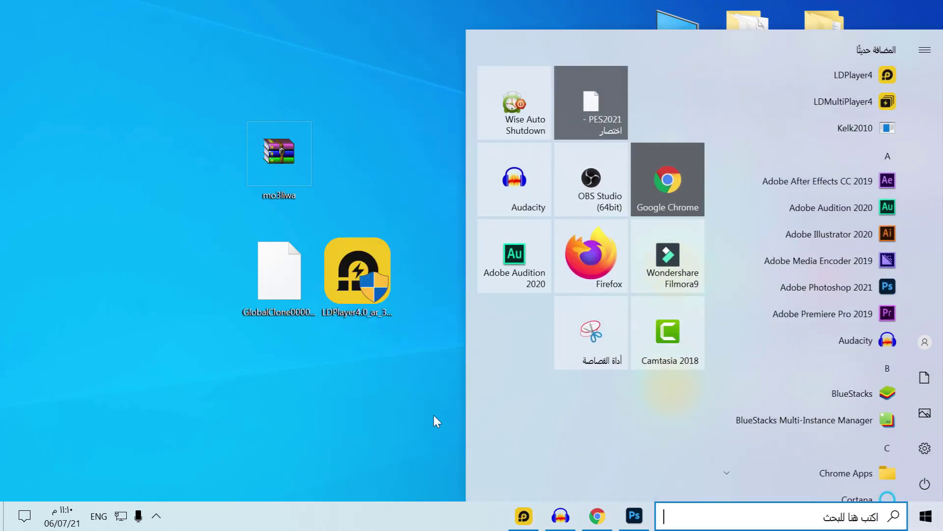
click(436, 420)
click(533, 527)
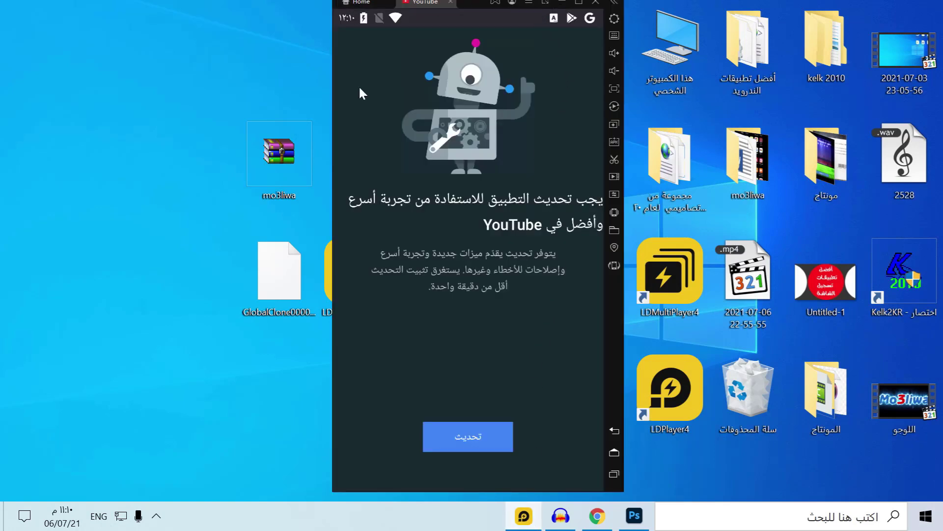
Shrink LDPlayer into a floating mini-window, restore it, then close it to reach the exit prompt
drag(476, 6, 464, 53)
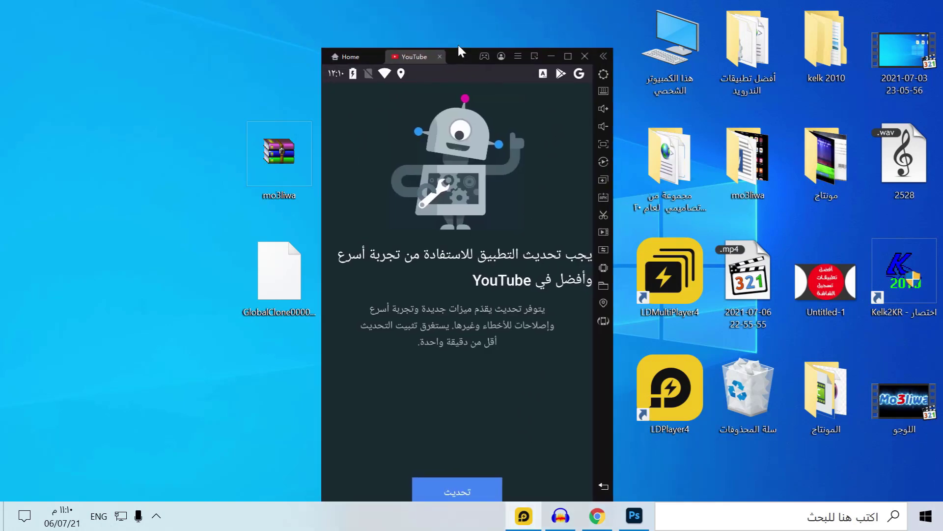
click(534, 56)
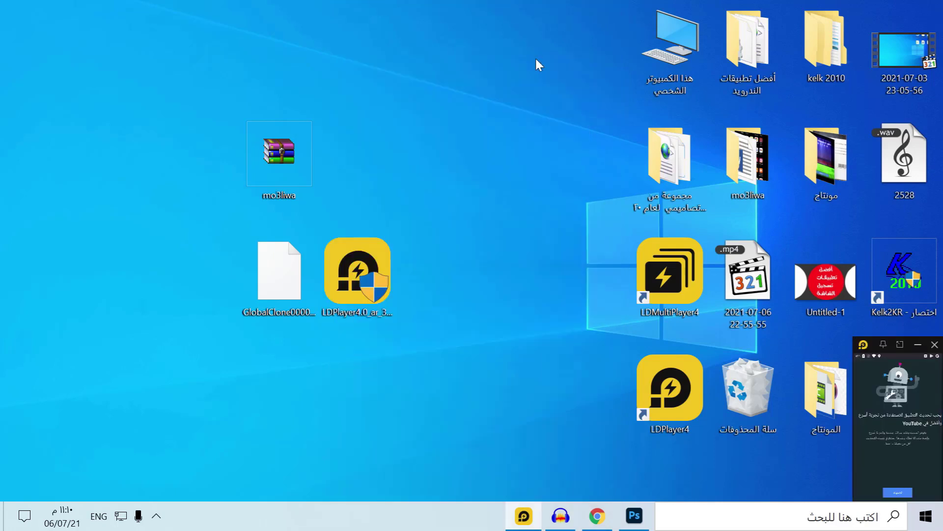
click(918, 345)
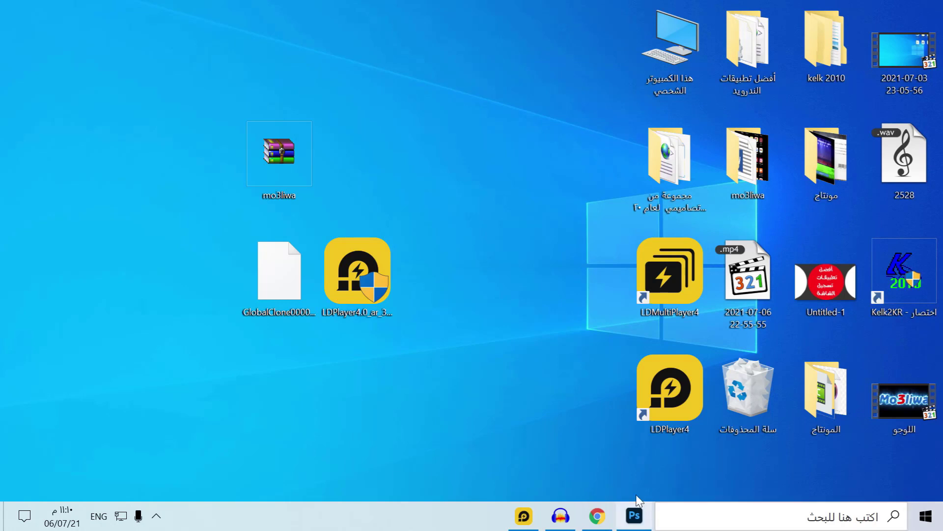
click(513, 522)
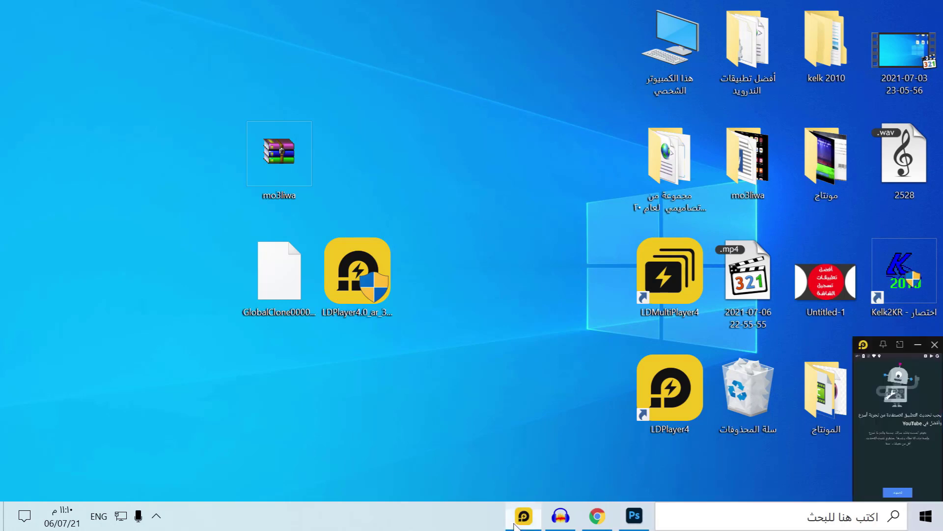
click(935, 345)
mouse_move(560, 515)
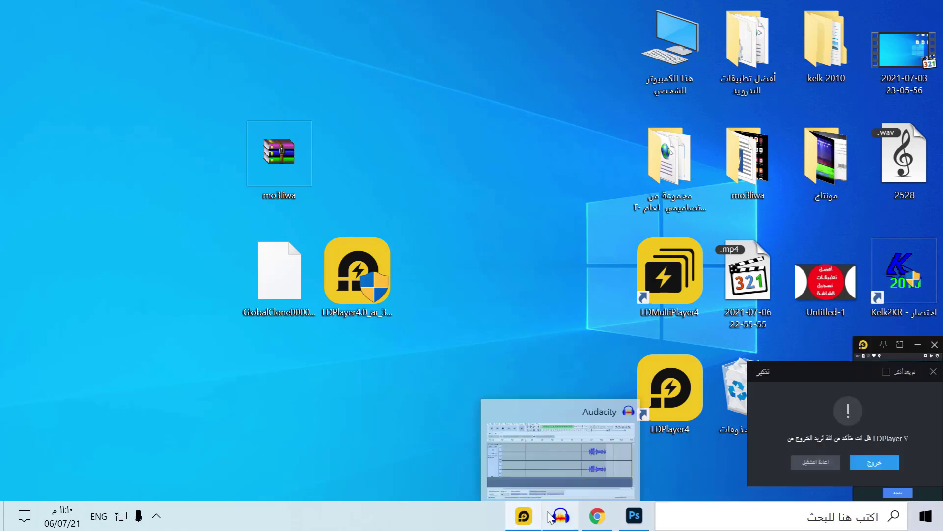